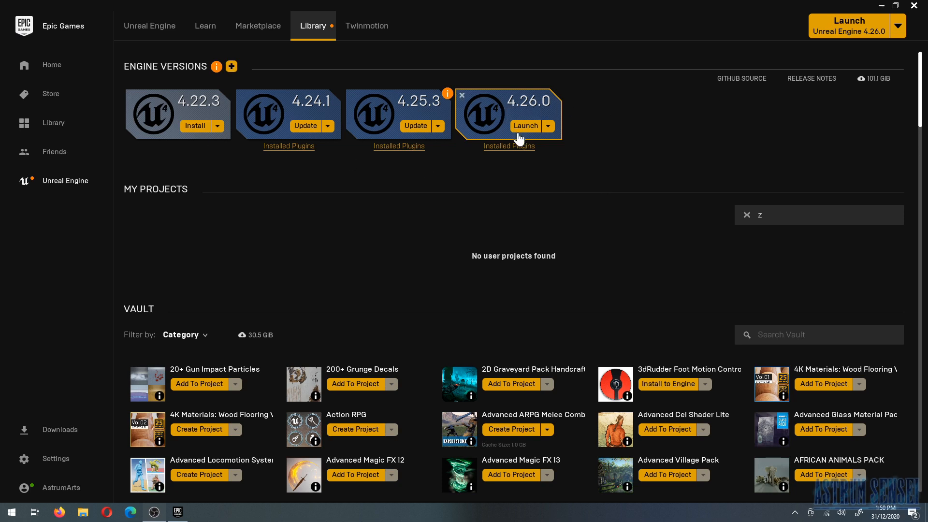
# - Launch Unreal Engine 4.26.0 and start a new project in the Games category
pyautogui.click(526, 126)
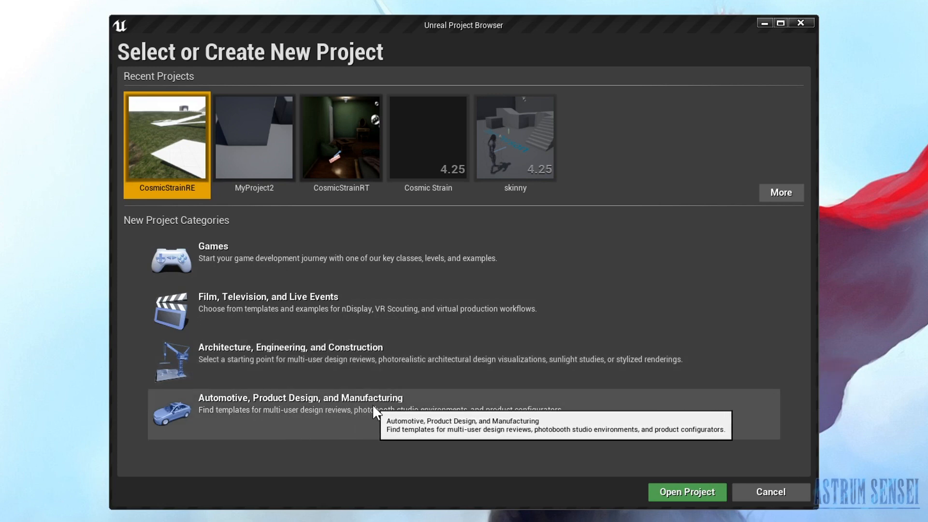
pyautogui.click(408, 243)
pyautogui.click(605, 494)
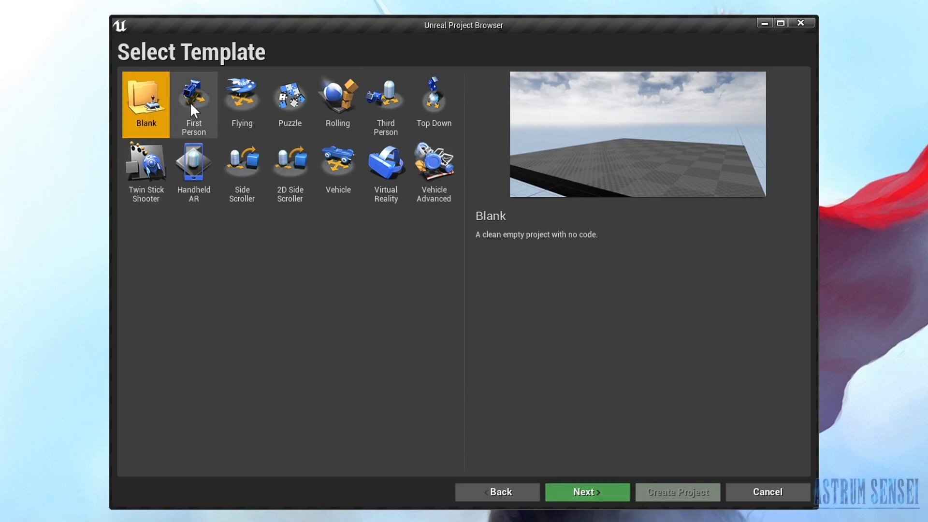
# - Examine the previews and descriptions of the available game templates, from First Person through Vehicle Advanced
pyautogui.click(207, 103)
pyautogui.click(252, 90)
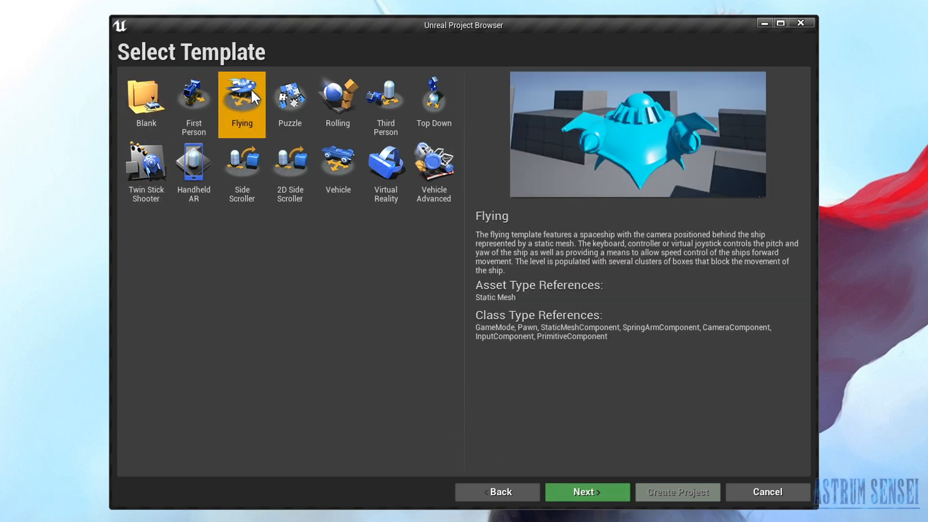
pyautogui.click(306, 97)
pyautogui.click(345, 93)
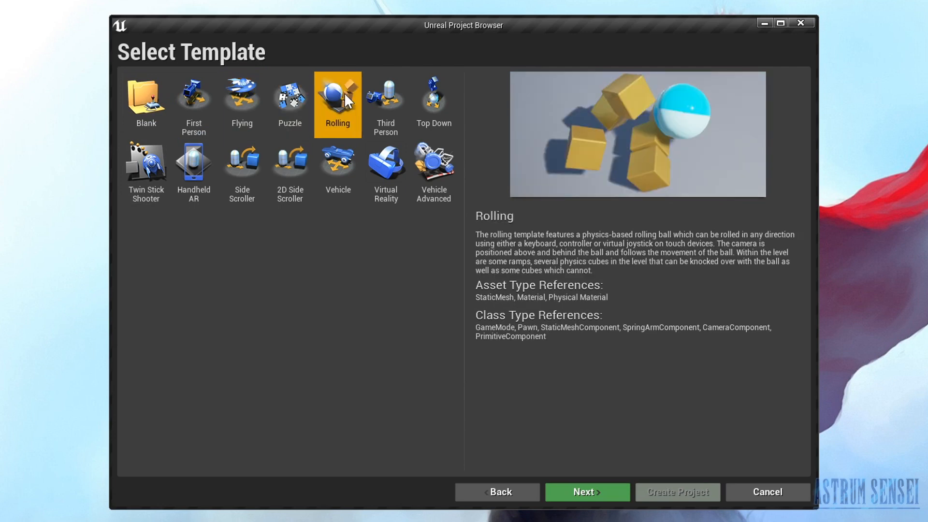
pyautogui.click(398, 89)
pyautogui.click(427, 99)
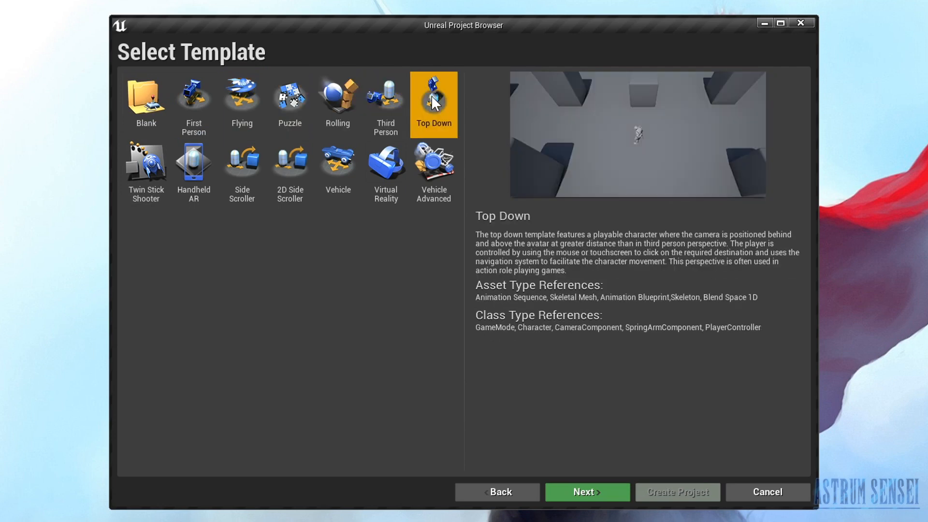
pyautogui.click(145, 173)
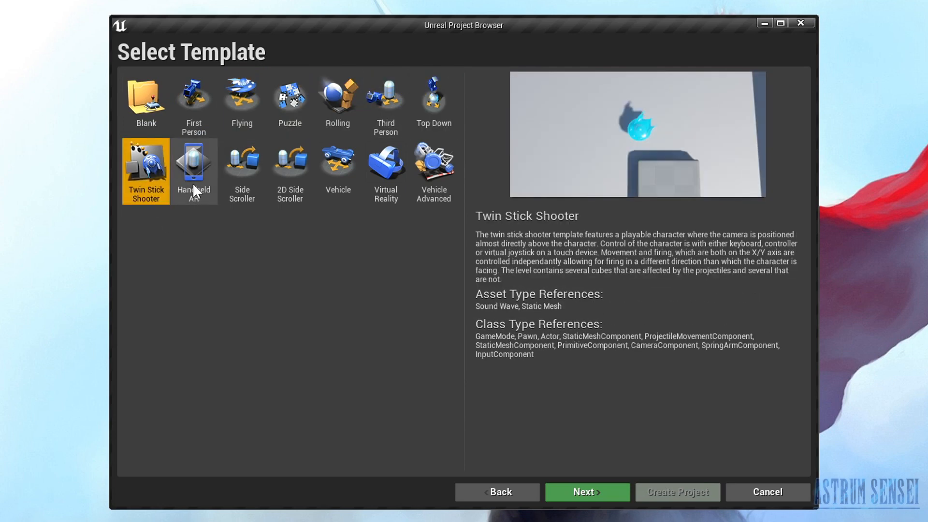
pyautogui.click(199, 148)
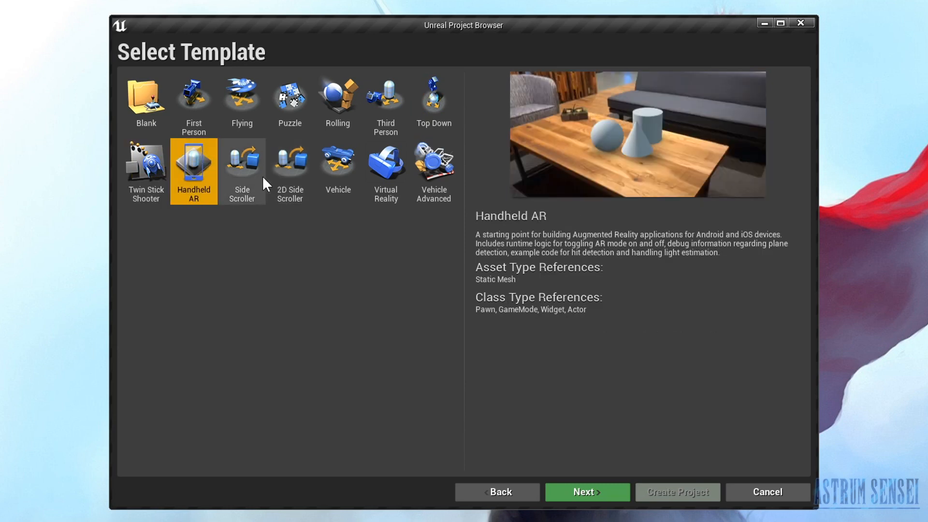
pyautogui.click(250, 162)
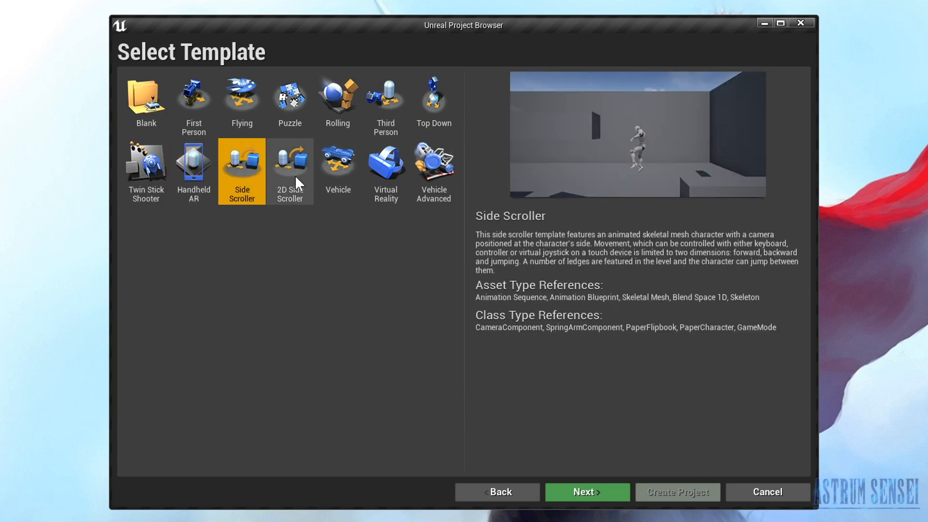
pyautogui.click(295, 175)
pyautogui.click(327, 174)
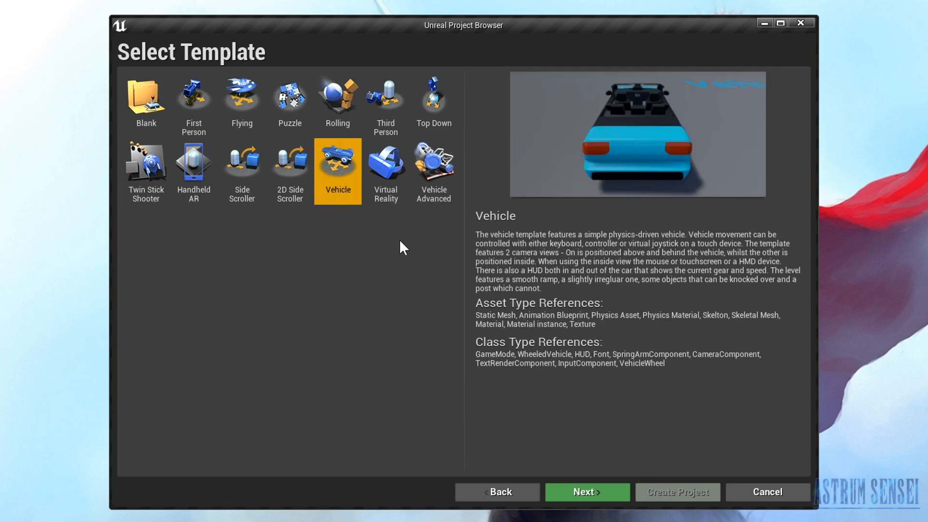
pyautogui.click(374, 175)
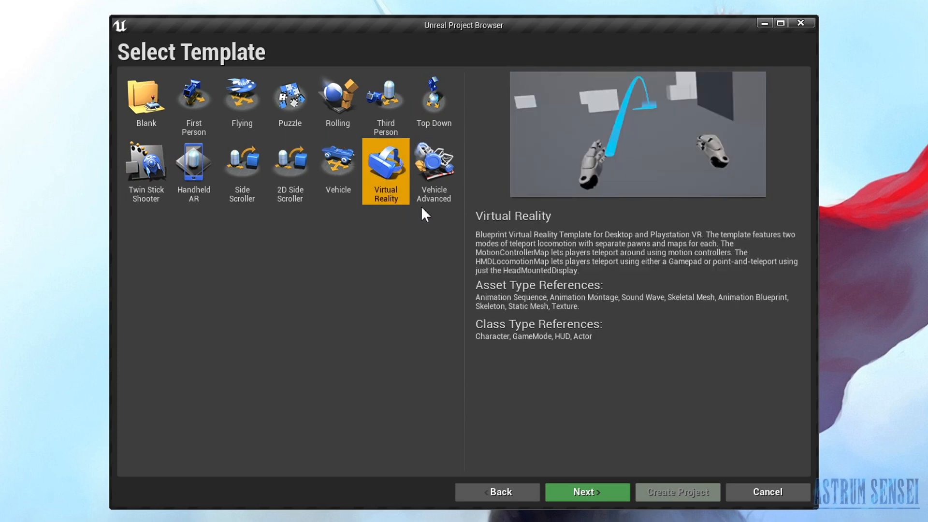
pyautogui.click(438, 179)
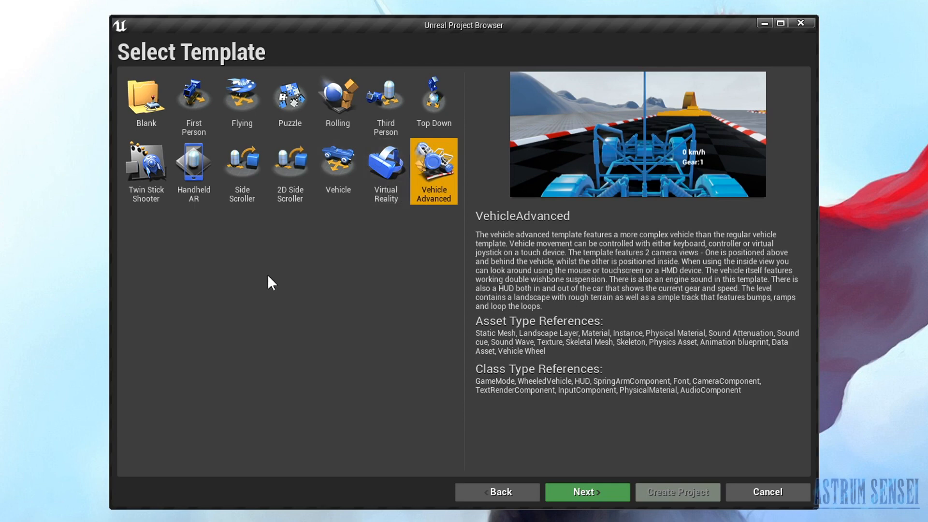
pyautogui.click(390, 85)
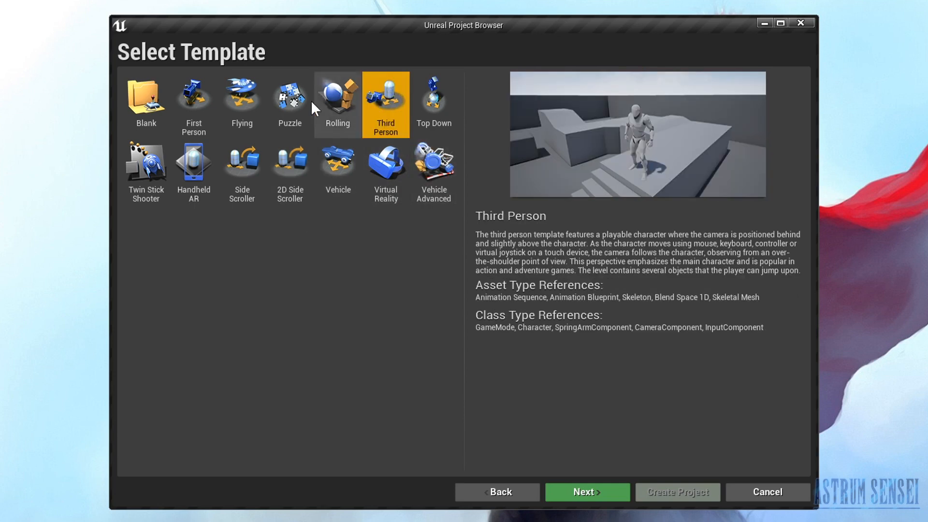
pyautogui.click(281, 102)
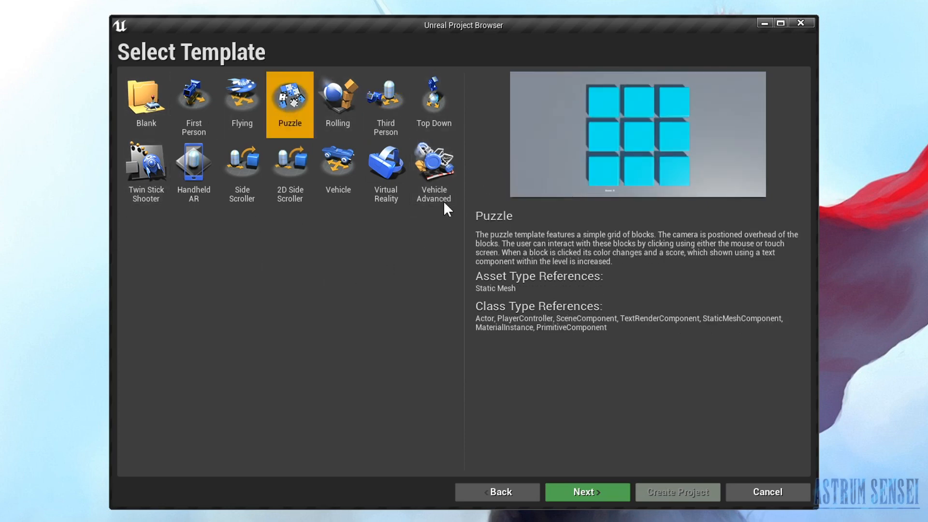
# - Choose the Third Person template and set the project type to Blueprint
pyautogui.click(380, 108)
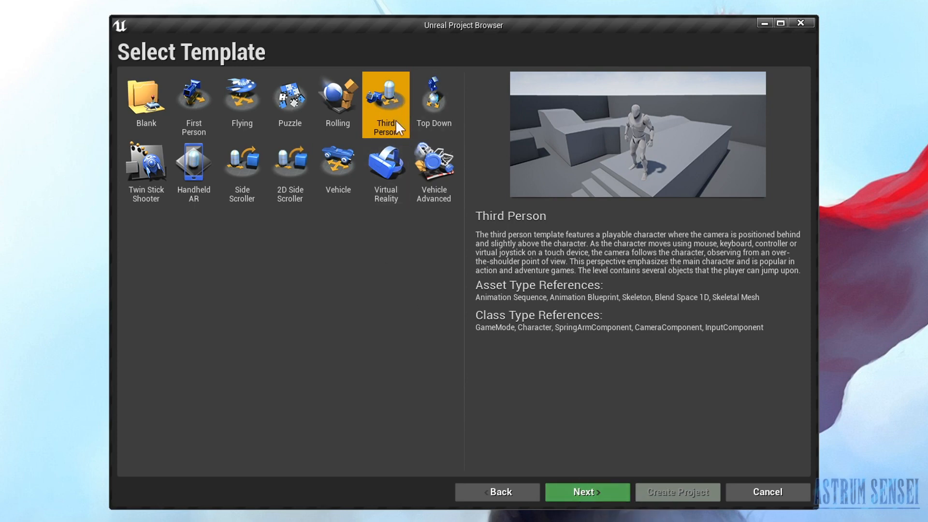
pyautogui.click(591, 489)
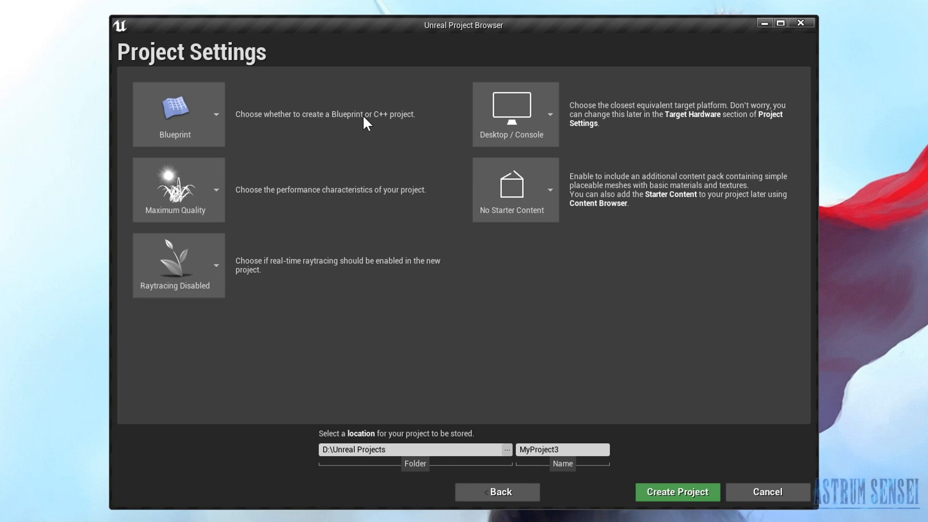
pyautogui.click(170, 119)
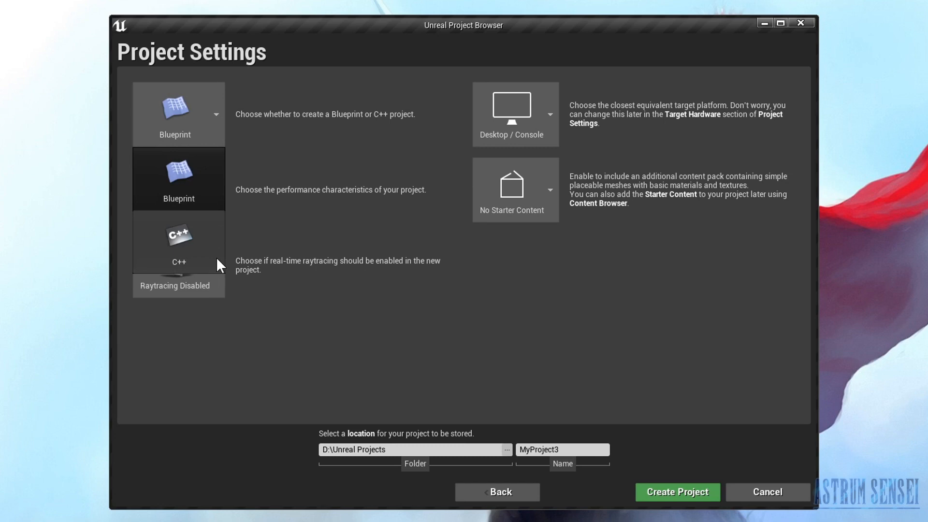
pyautogui.click(200, 196)
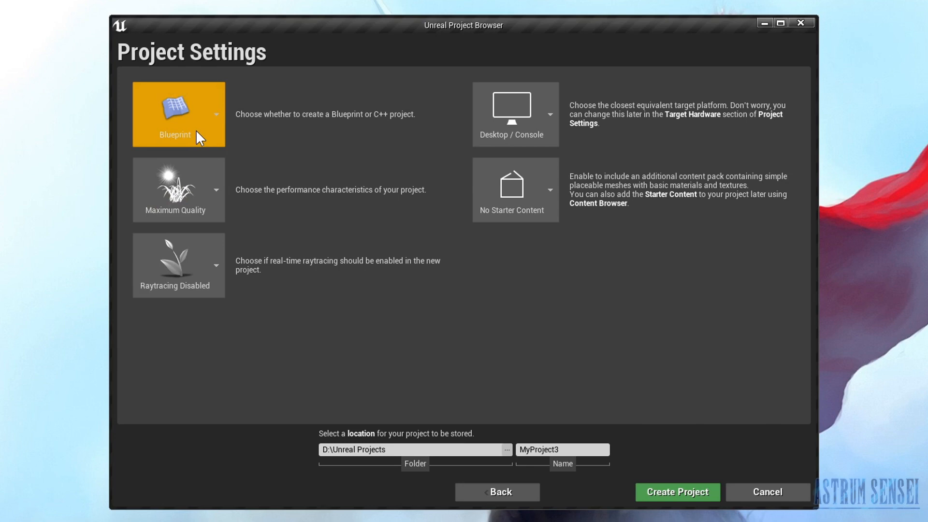
# - Examine the available options for project type, performance characteristics, real-time raytracing and target platform
pyautogui.click(207, 138)
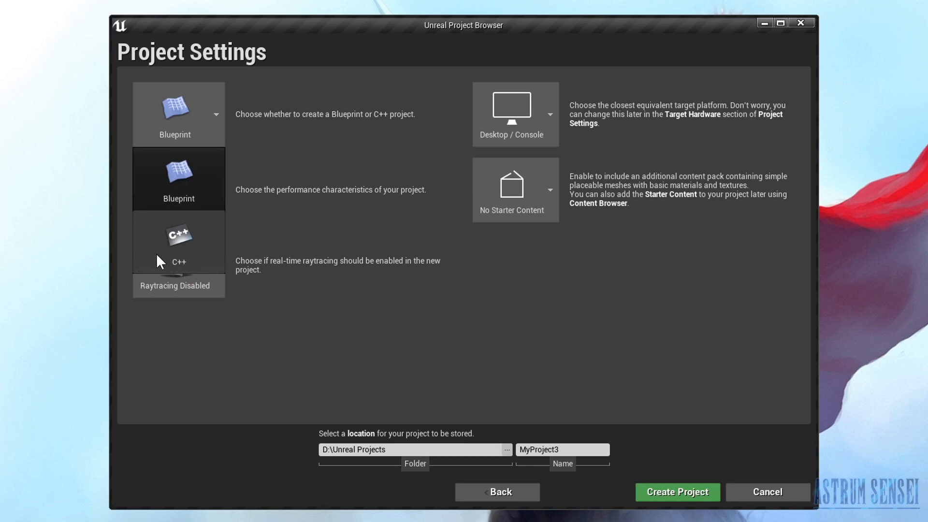
pyautogui.click(185, 100)
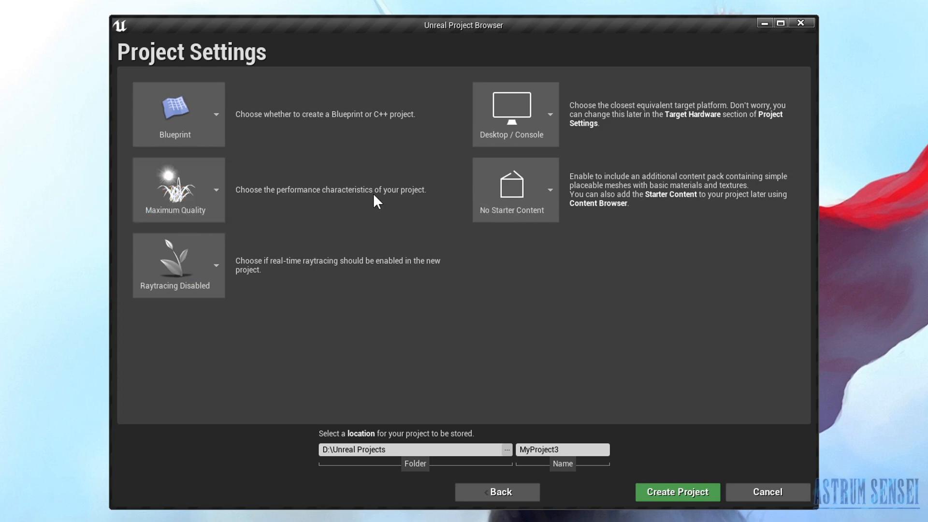
pyautogui.click(190, 195)
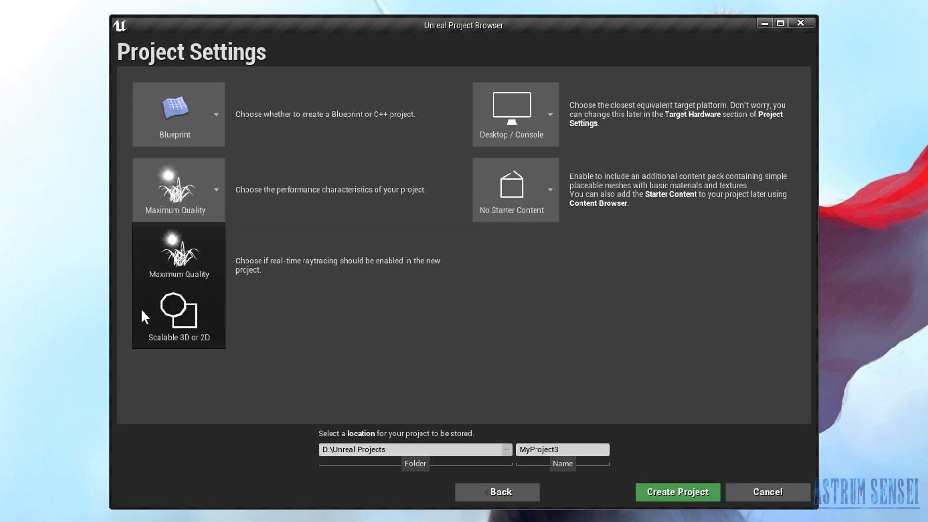
pyautogui.click(164, 289)
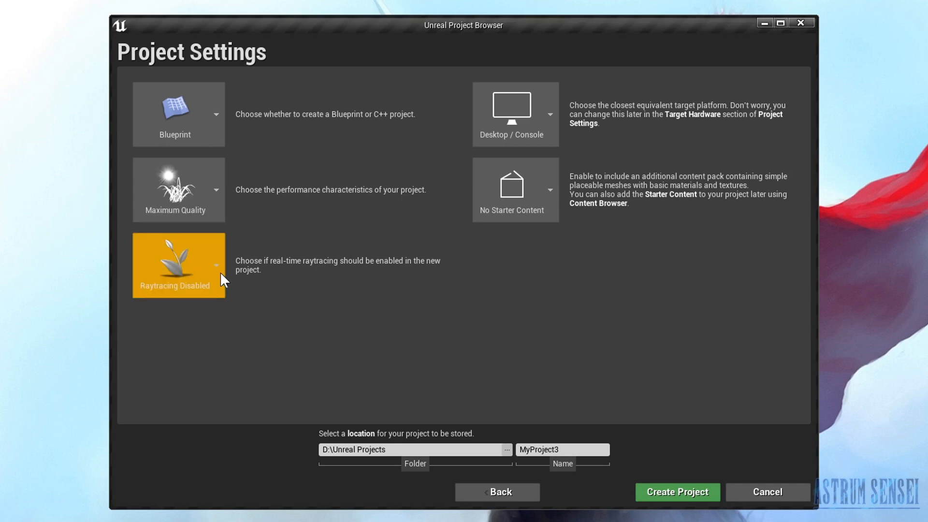
pyautogui.click(205, 272)
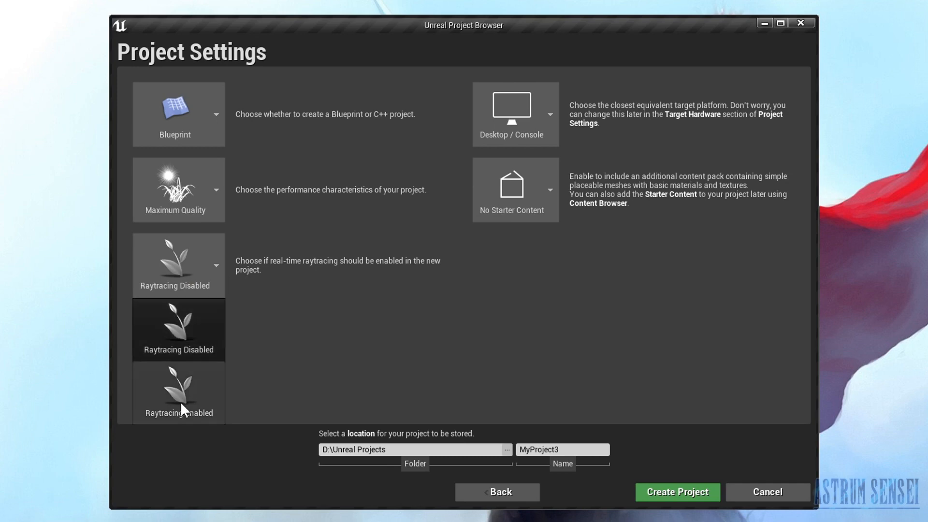
pyautogui.click(343, 379)
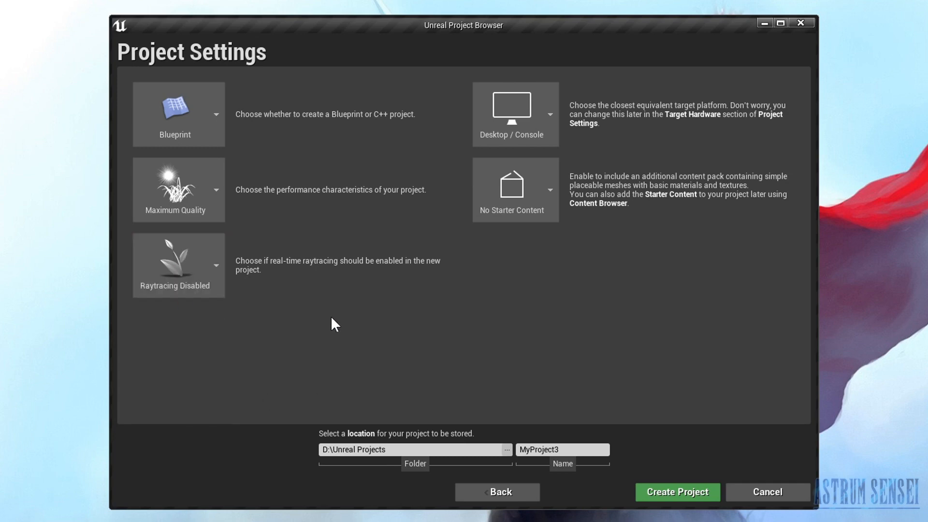
pyautogui.click(181, 281)
pyautogui.click(400, 360)
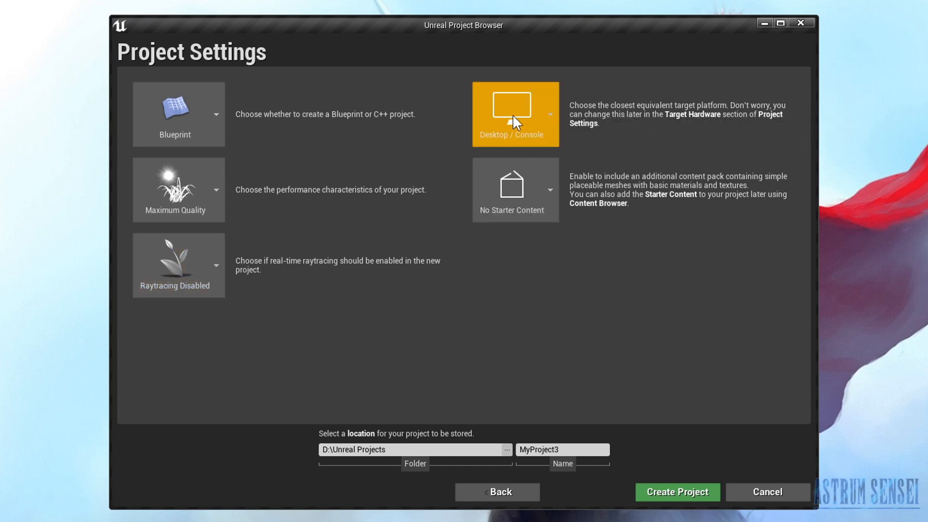
pyautogui.click(513, 130)
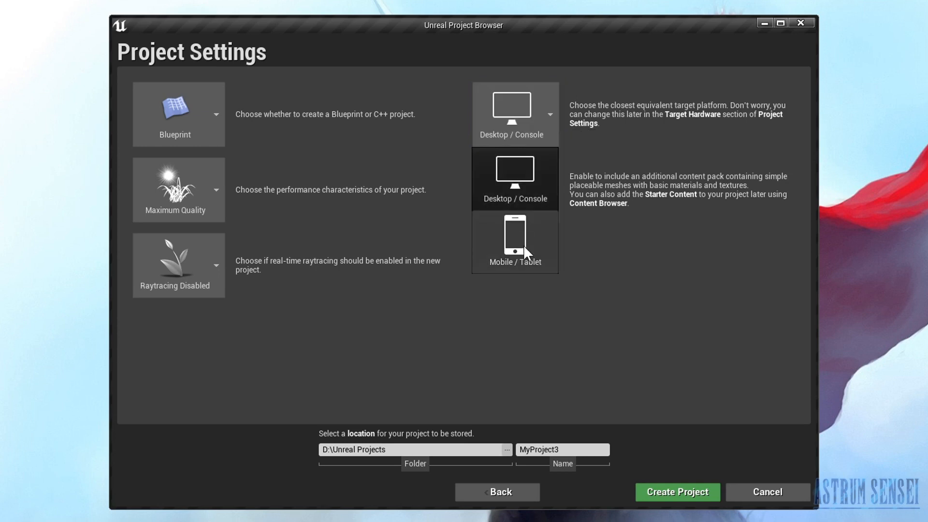
pyautogui.click(523, 107)
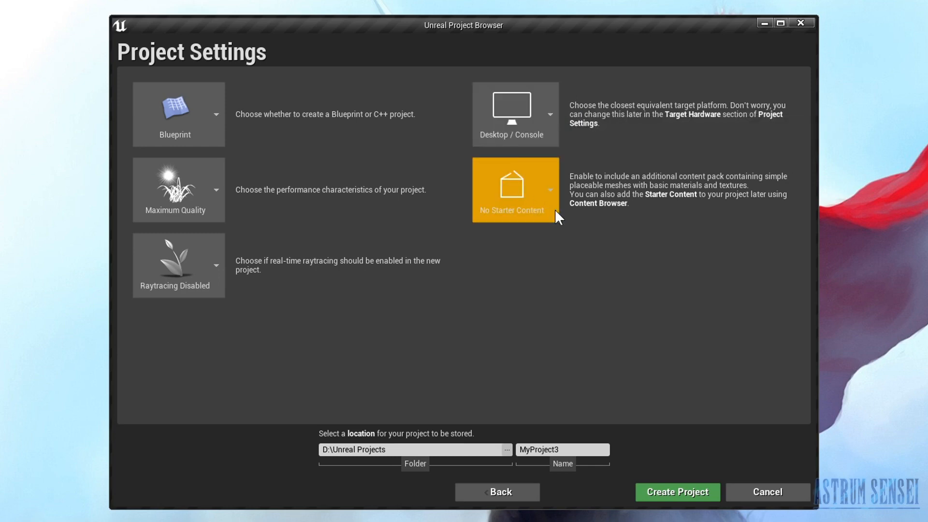
# - Set the new project to be created With Starter Content
pyautogui.click(550, 184)
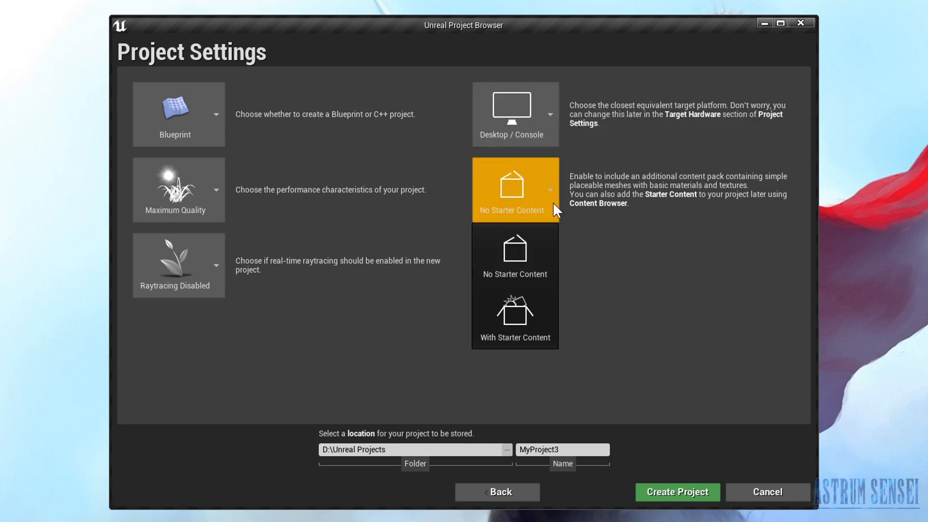
pyautogui.click(510, 304)
pyautogui.click(515, 193)
pyautogui.click(516, 193)
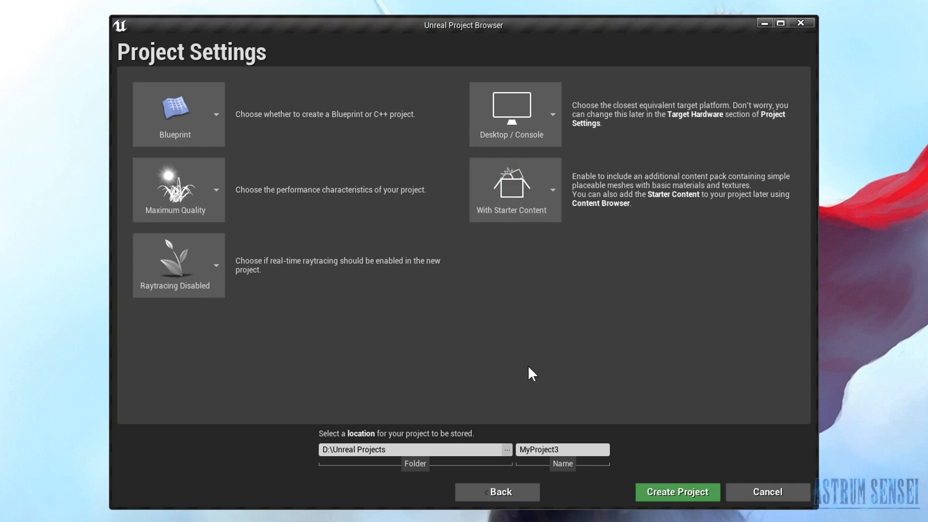
pyautogui.click(569, 451)
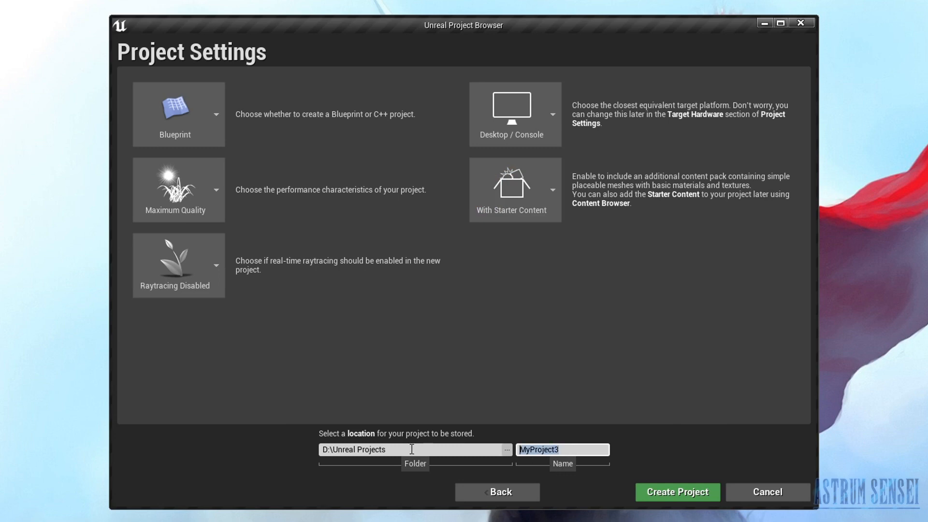
pyautogui.click(545, 209)
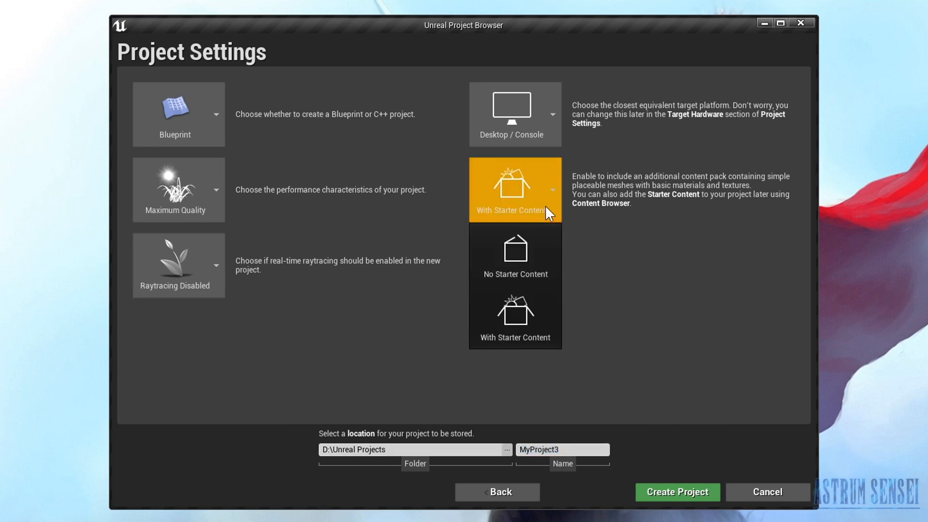
pyautogui.click(519, 316)
# - Name the project BeginnerGame and create it
pyautogui.click(563, 454)
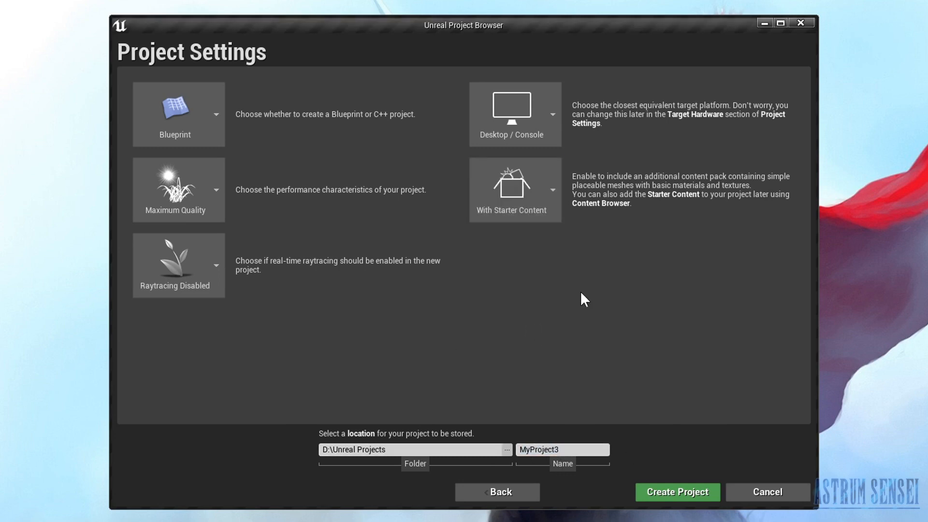
pyautogui.click(325, 449)
pyautogui.moveTo(324, 449); pyautogui.dragTo(404, 447)
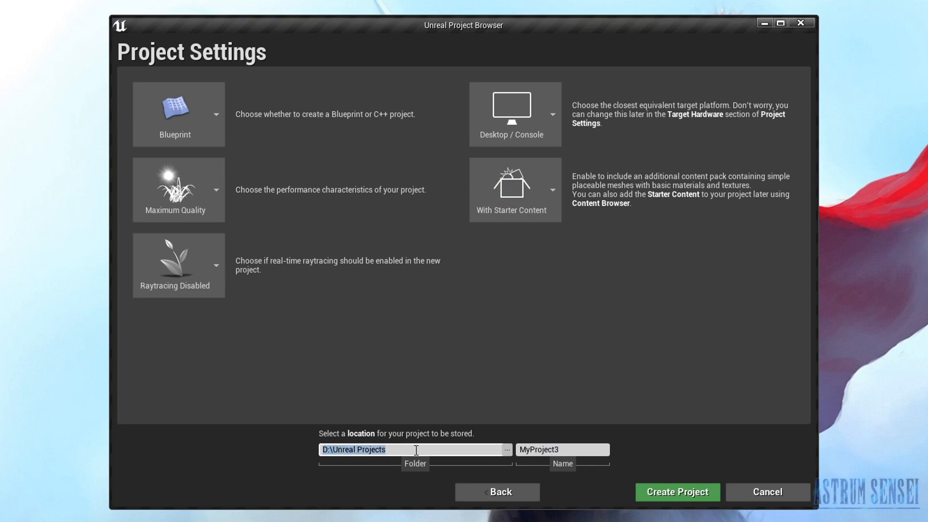
pyautogui.click(563, 450)
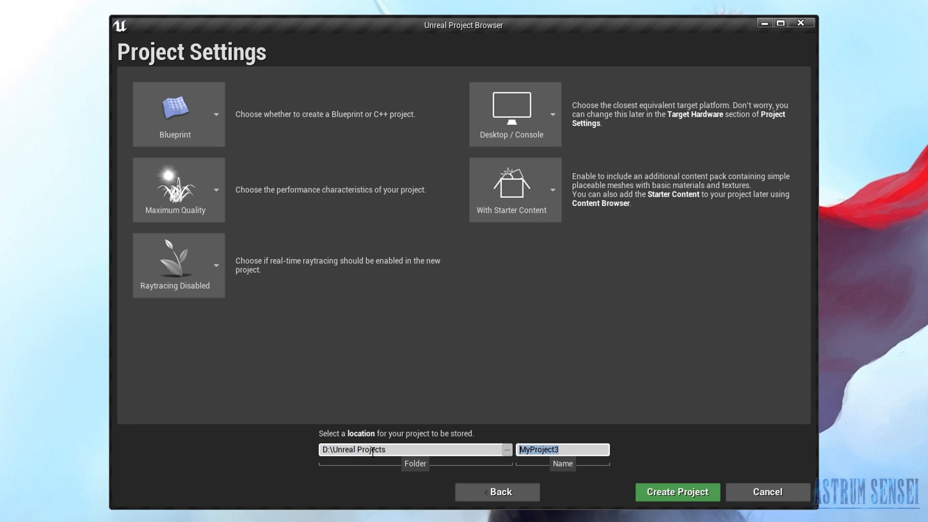
pyautogui.write('BeginnerGame')
pyautogui.click(686, 496)
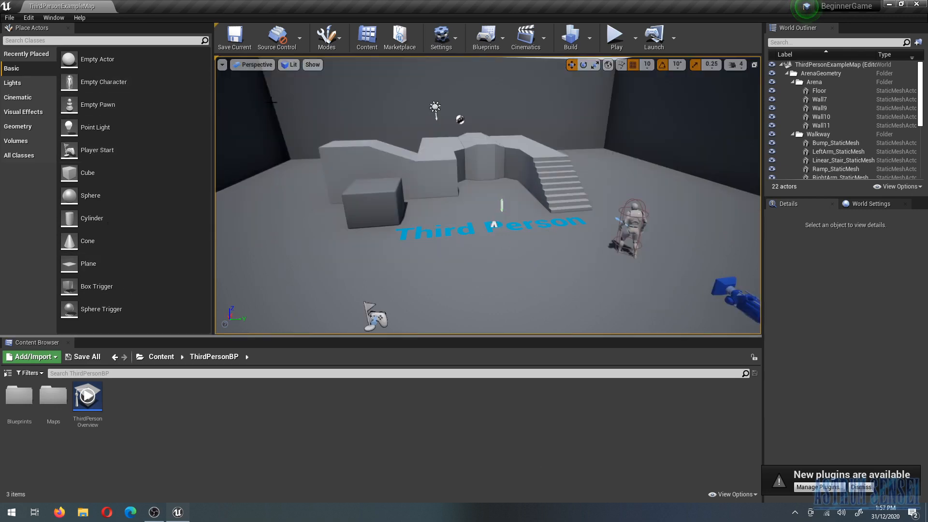
# - Examine the Third Person example level from several angles, including the arena, walkway, stairs and character
pyautogui.moveTo(481, 197); pyautogui.dragTo(638, 215, button='right')
pyautogui.press('w')
pyautogui.press('s')
pyautogui.press('a')
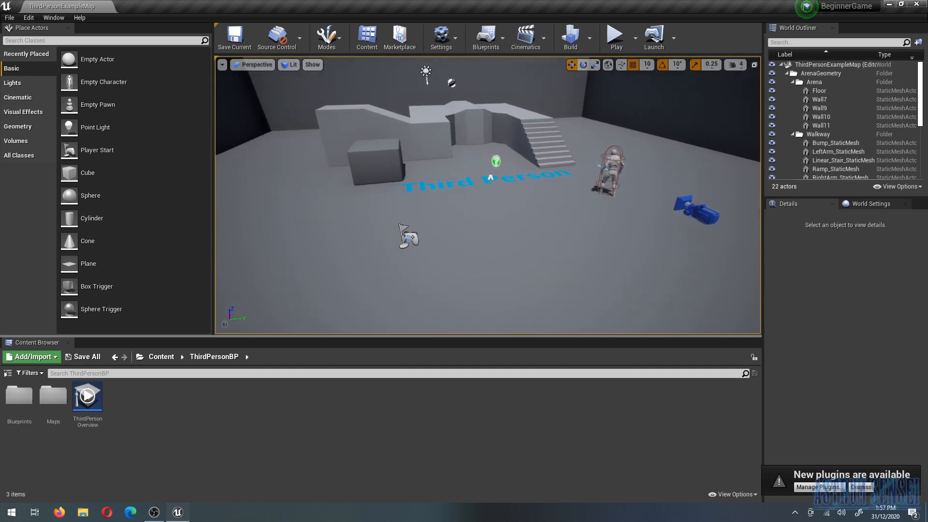
pyautogui.click(492, 237)
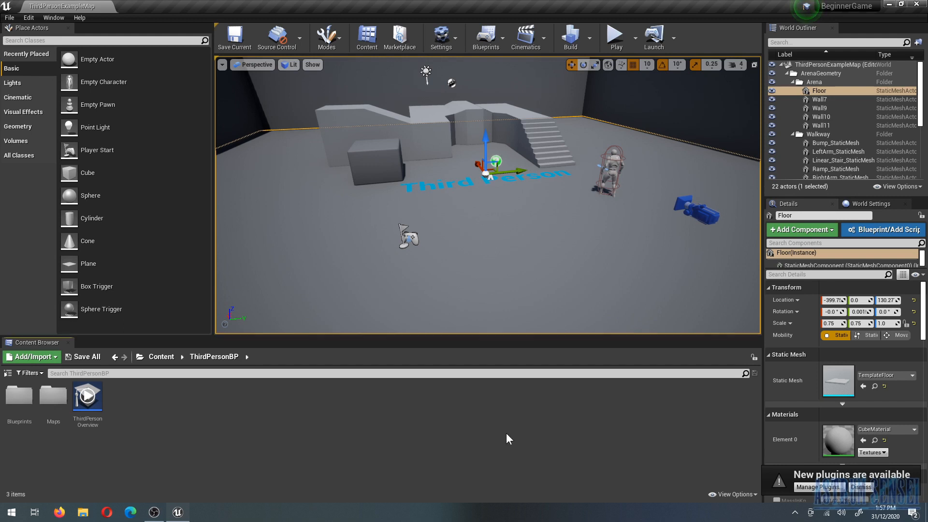
pyautogui.moveTo(570, 264); pyautogui.dragTo(582, 250, button='right')
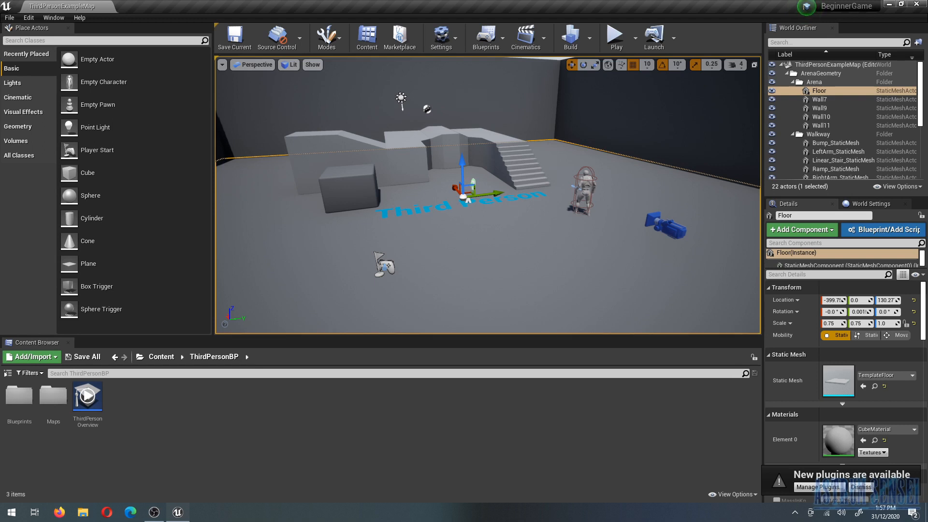
pyautogui.moveTo(488, 196); pyautogui.dragTo(512, 200, button='right')
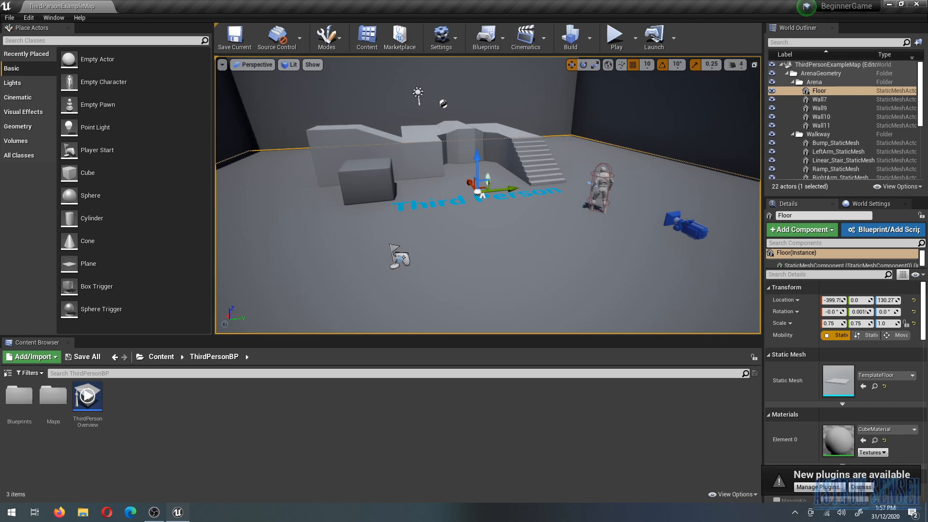
pyautogui.press('w')
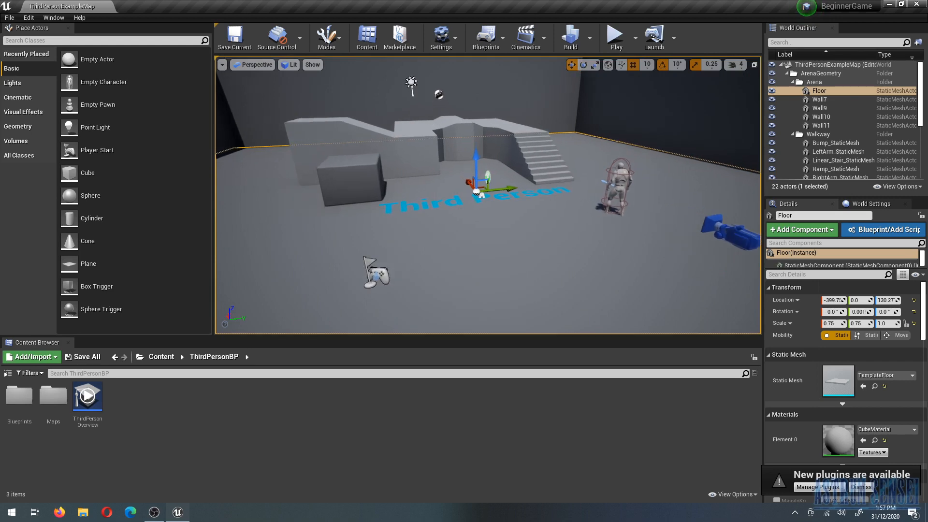
pyautogui.press('s')
pyautogui.press('a')
pyautogui.press('d')
pyautogui.moveTo(512, 201); pyautogui.dragTo(653, 198, button='right')
pyautogui.press('w')
pyautogui.press('w')
pyautogui.press('s')
pyautogui.moveTo(562, 277)
pyautogui.mouseDown(button='right')
pyautogui.moveTo(638, 281)
pyautogui.moveTo(561, 277)
pyautogui.mouseUp(button='right')
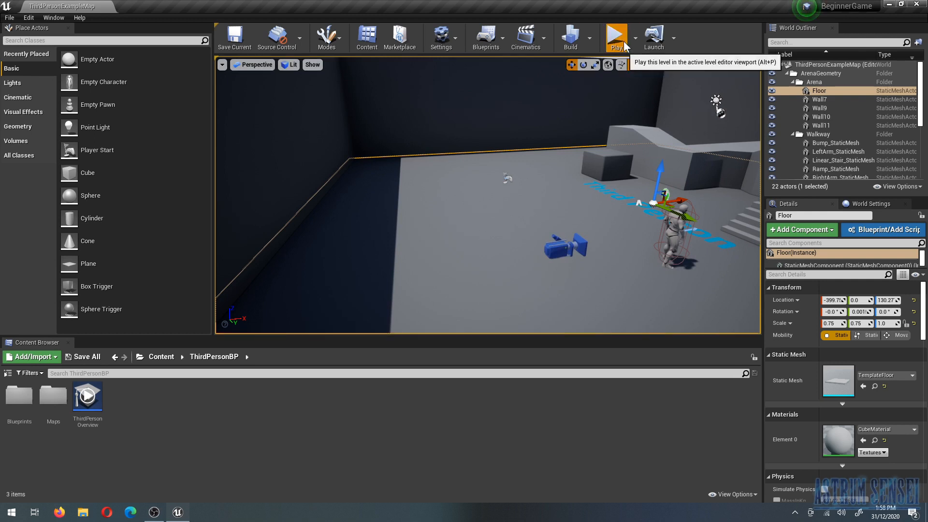
# - Play the level, run the character around the arena and up the staircase, jump, and stop playing
pyautogui.hotkey('alt', 'p')
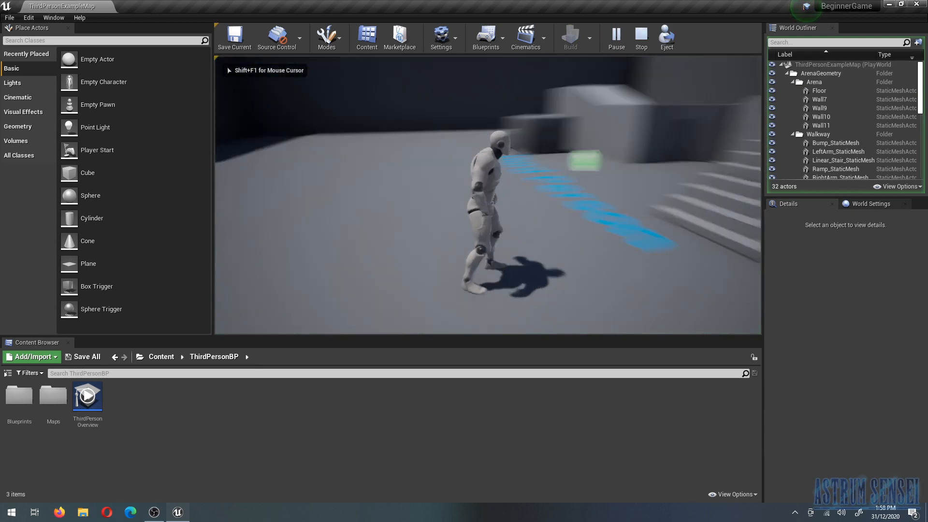
pyautogui.press('w')
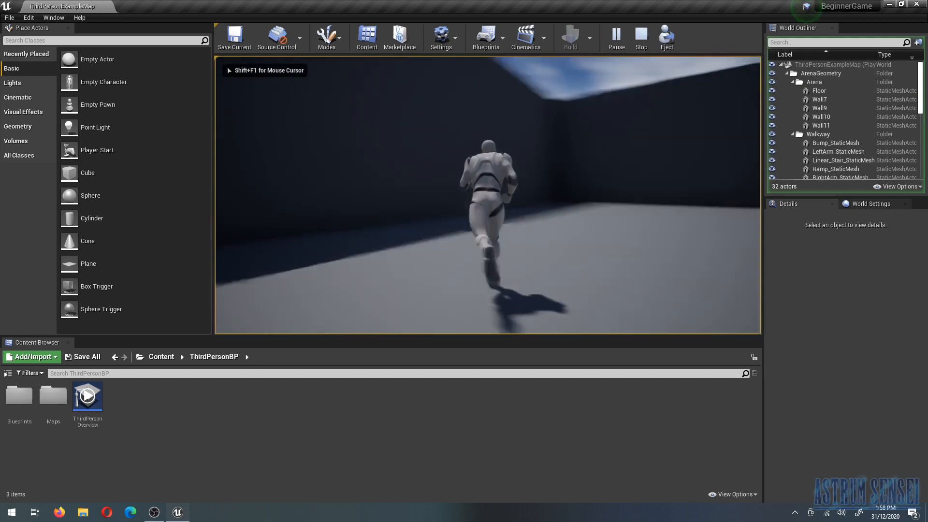
pyautogui.press('w')
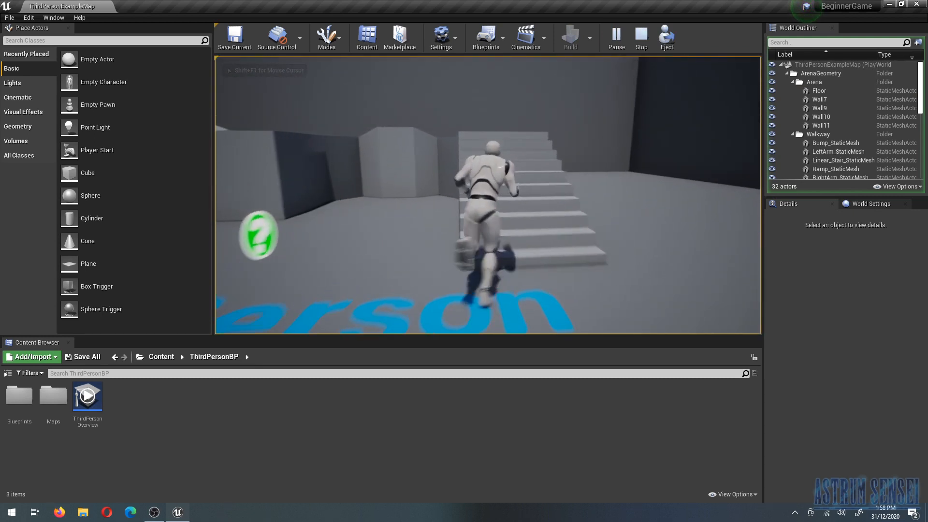
pyautogui.press('w')
pyautogui.press('space')
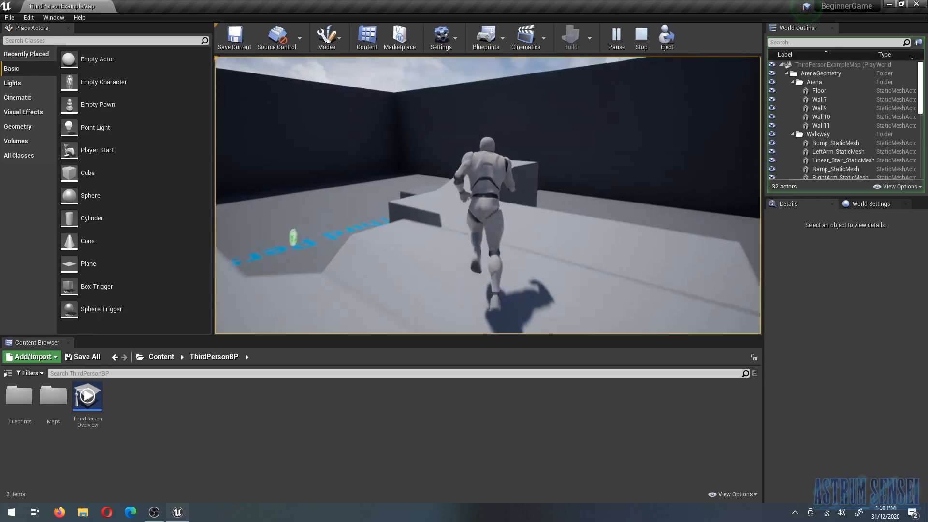
pyautogui.press('w')
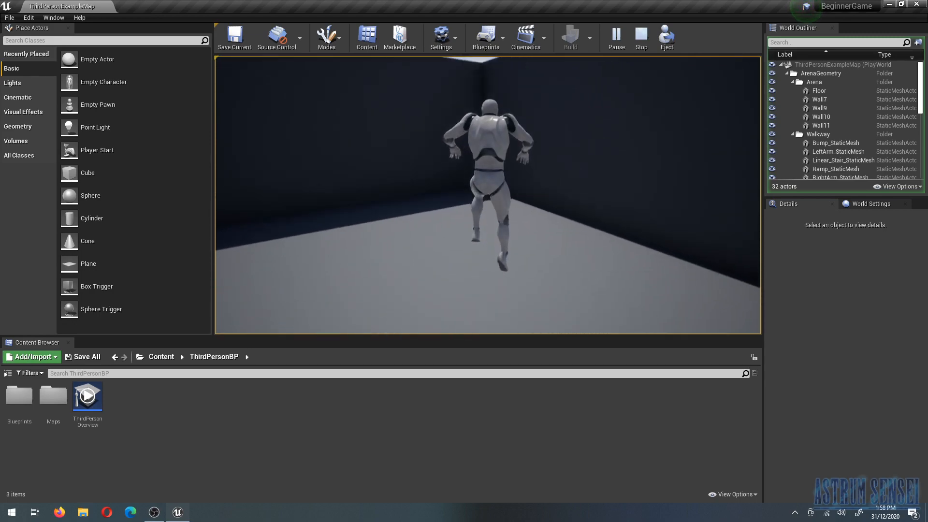
pyautogui.press('Escape')
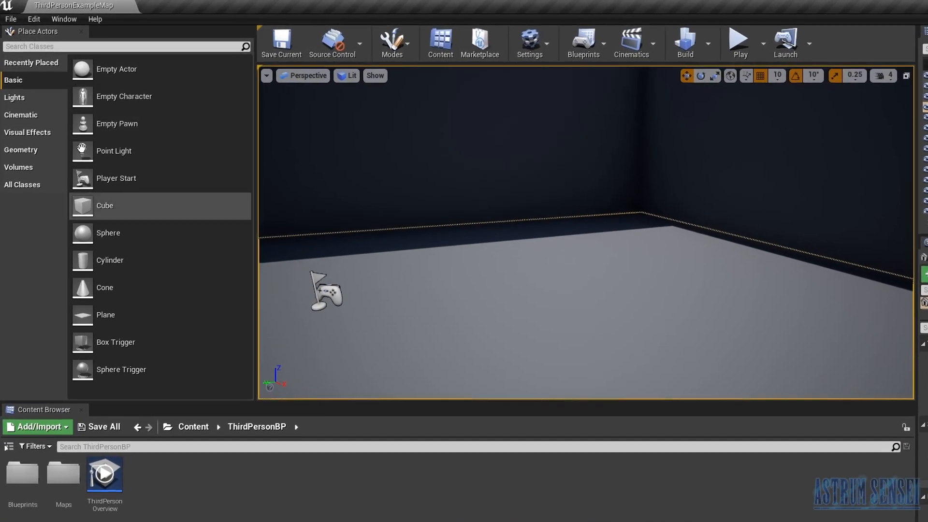
# - Place a cube and a sphere near the Third Person floor lettering and adjust the cube's height
pyautogui.moveTo(346, 167); pyautogui.dragTo(406, 169, button='right')
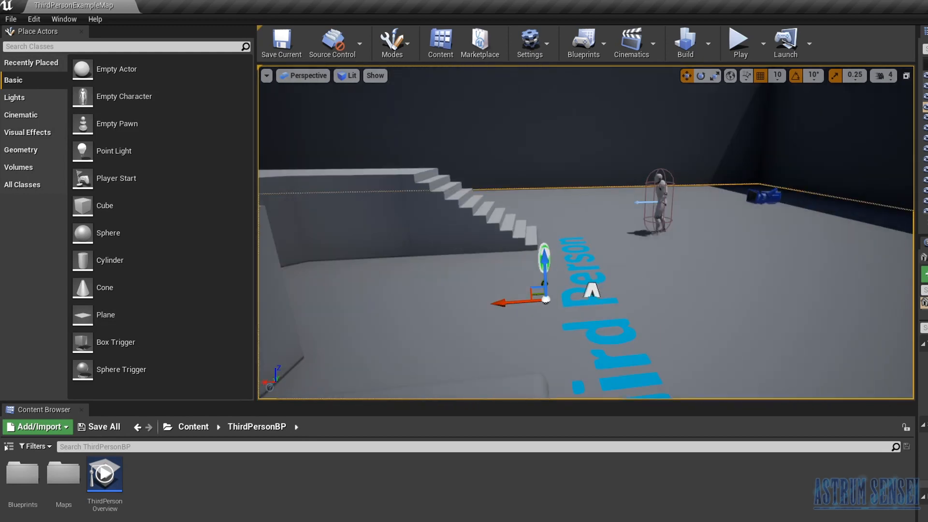
pyautogui.moveTo(124, 208); pyautogui.dragTo(697, 315)
pyautogui.moveTo(747, 250); pyautogui.dragTo(745, 203)
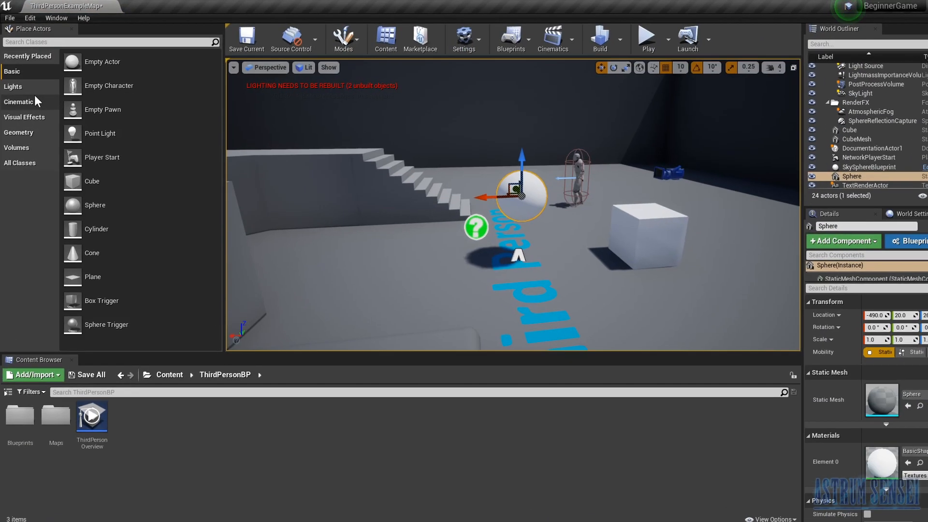
# - Look through the placeable actors for cinematics, lights, visual effects, volumes, all classes and geometry
pyautogui.click(20, 114)
pyautogui.click(14, 97)
pyautogui.click(29, 138)
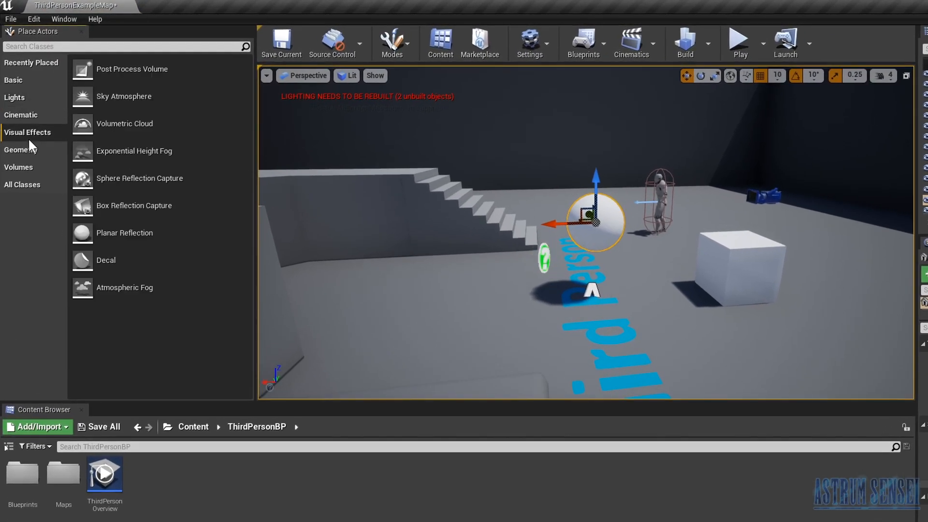
pyautogui.click(31, 167)
pyautogui.click(32, 184)
pyautogui.click(32, 150)
# - Place a Point Light at the foot of the staircase
pyautogui.click(26, 114)
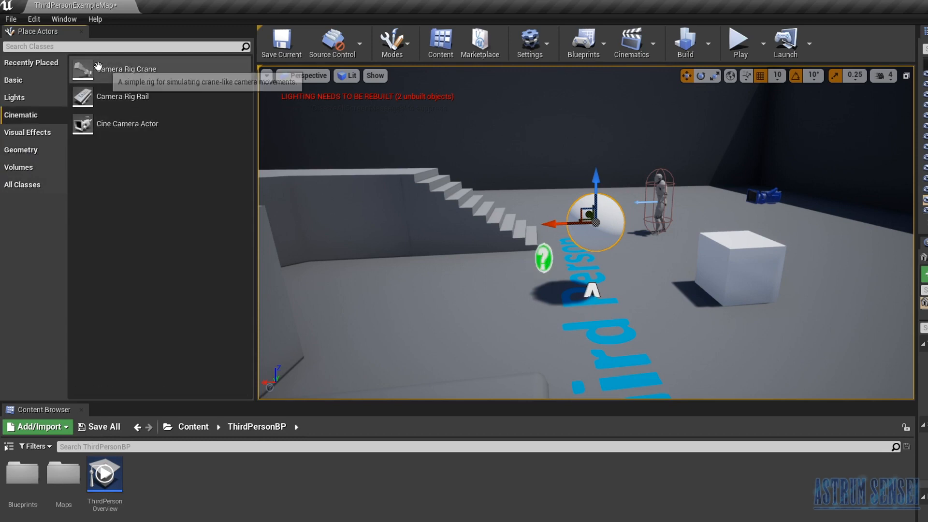
pyautogui.click(25, 94)
pyautogui.moveTo(149, 92); pyautogui.dragTo(486, 259)
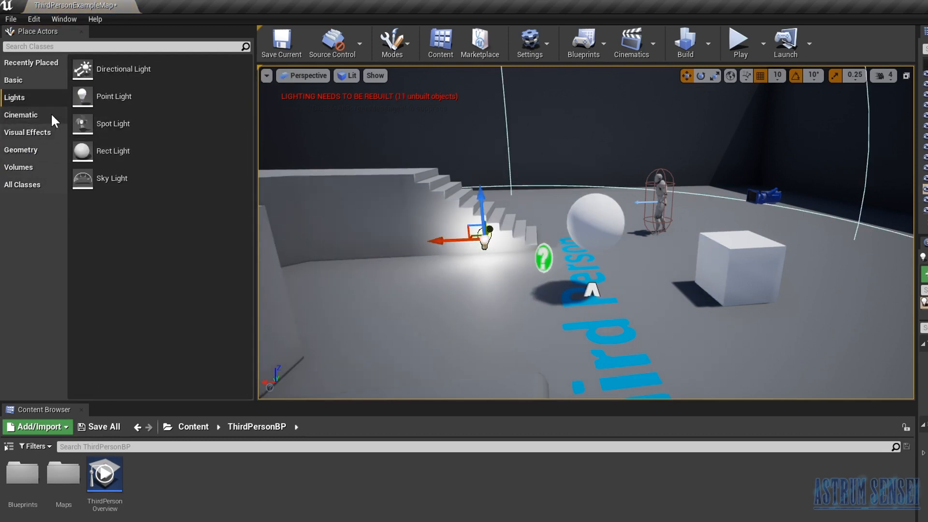
# - Place a Cine Camera Actor above the arena, rotate it to view the character and lettering, and raise it
pyautogui.click(37, 116)
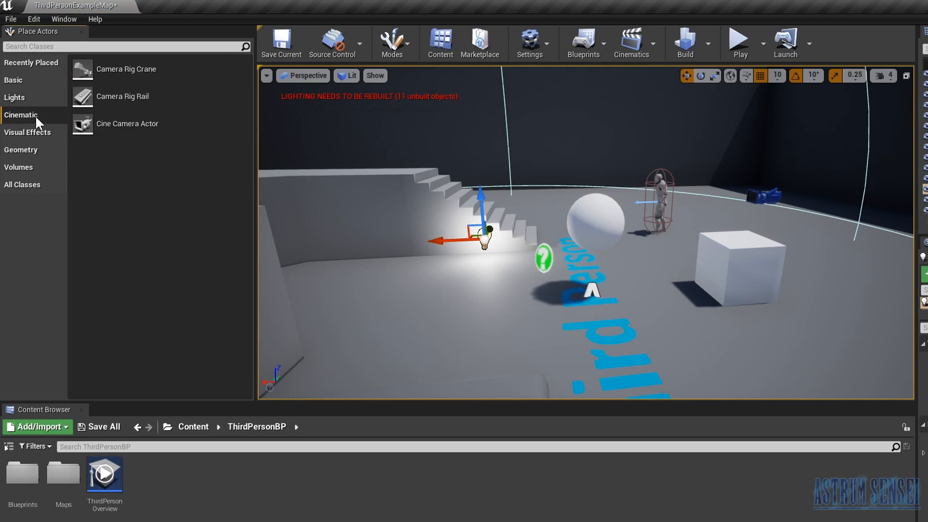
pyautogui.moveTo(128, 122); pyautogui.dragTo(627, 111)
pyautogui.press('e')
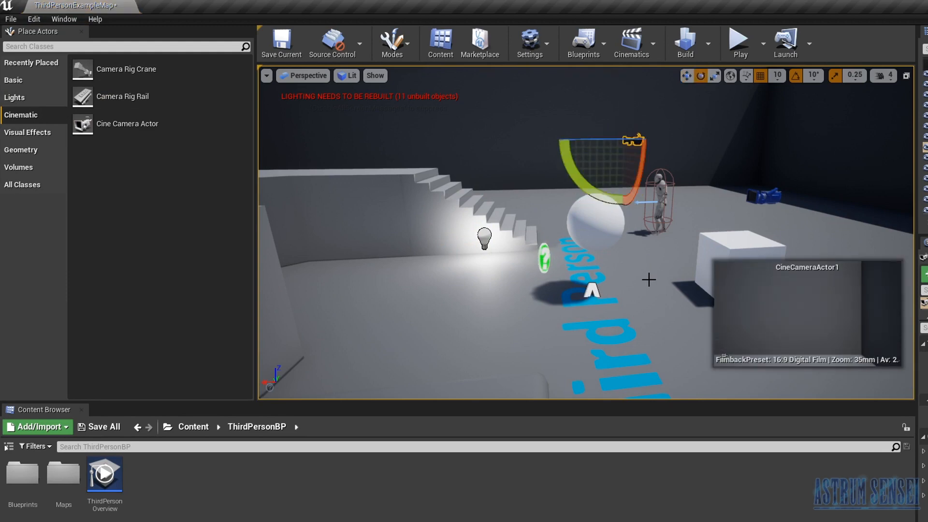
pyautogui.moveTo(606, 139)
pyautogui.mouseDown()
pyautogui.moveTo(576, 140)
pyautogui.moveTo(623, 139)
pyautogui.mouseUp()
pyautogui.moveTo(638, 174); pyautogui.dragTo(625, 109)
pyautogui.press('w')
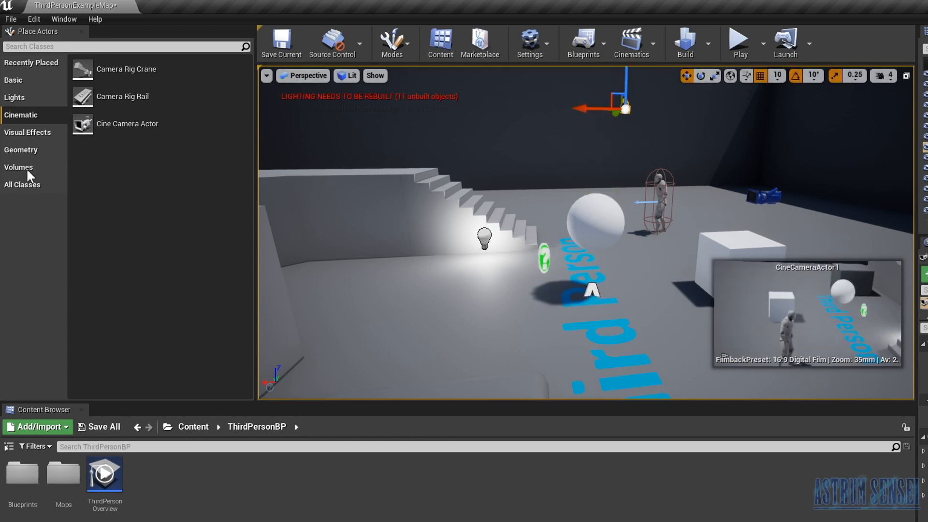
# - Add Exponential Height Fog near the point light and an additive box brush in front of the staircase
pyautogui.click(32, 133)
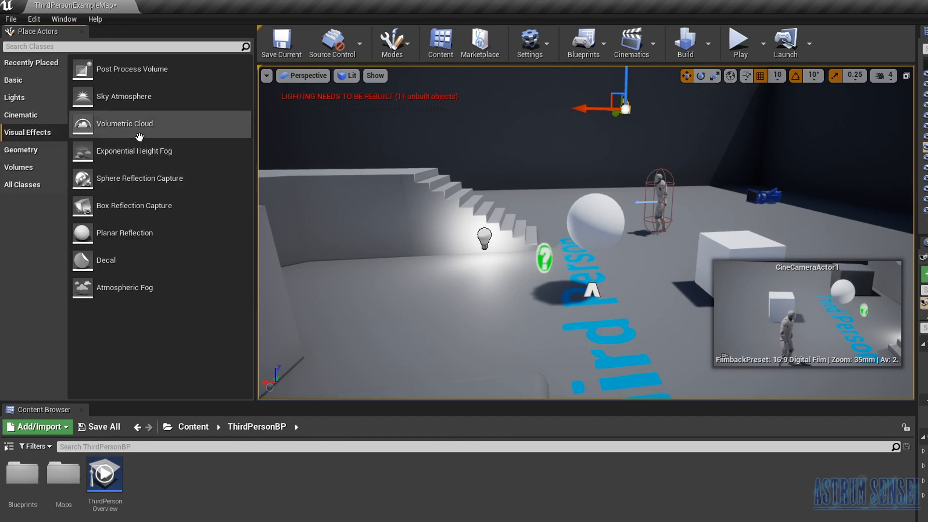
pyautogui.moveTo(145, 151); pyautogui.dragTo(519, 260)
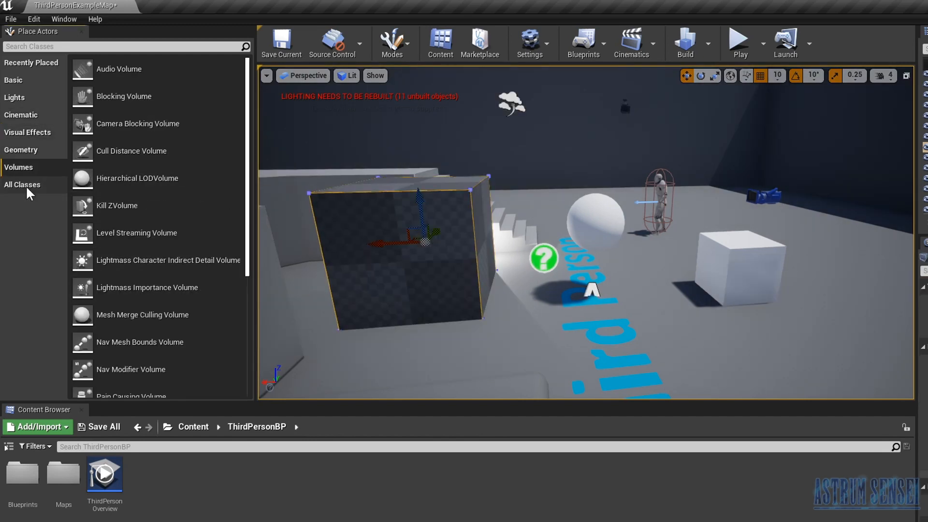
pyautogui.click(22, 185)
pyautogui.click(31, 63)
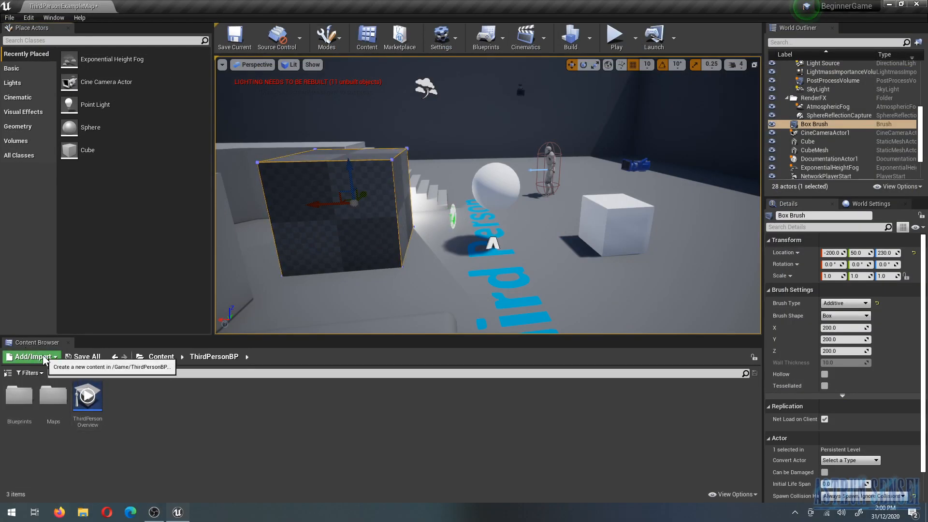
# - Show the top-level Content folder and look at the options for adding or importing assets
pyautogui.click(160, 357)
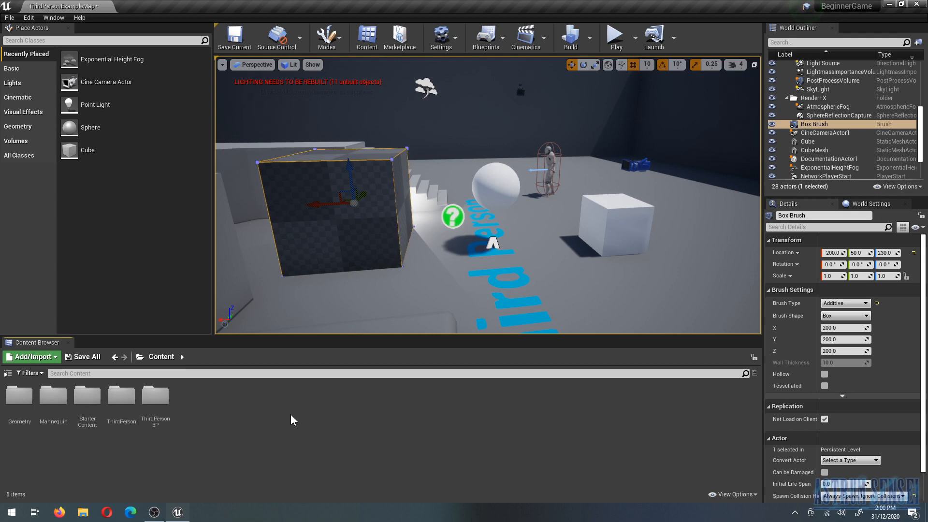
pyautogui.click(25, 362)
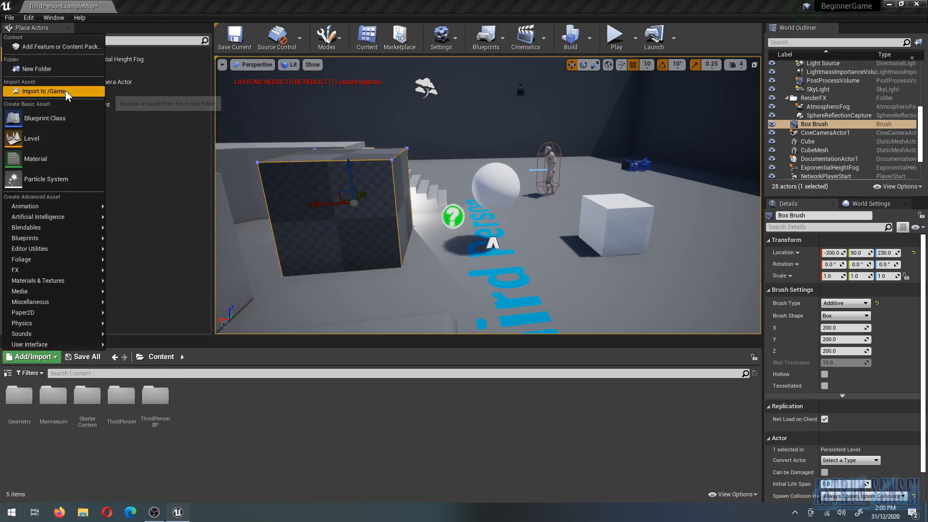
pyautogui.click(278, 419)
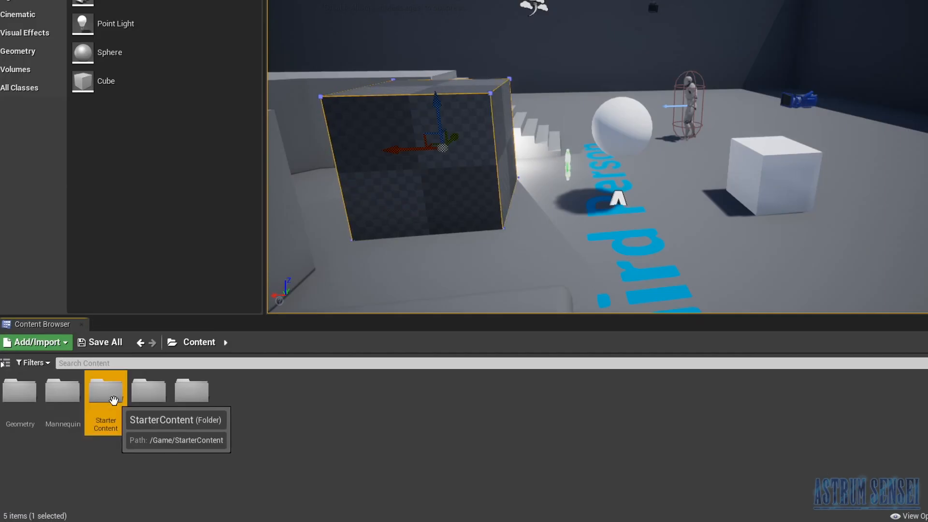
# - Look through the Audio assets in the StarterContent folder and return to StarterContent
pyautogui.doubleClick(114, 400)
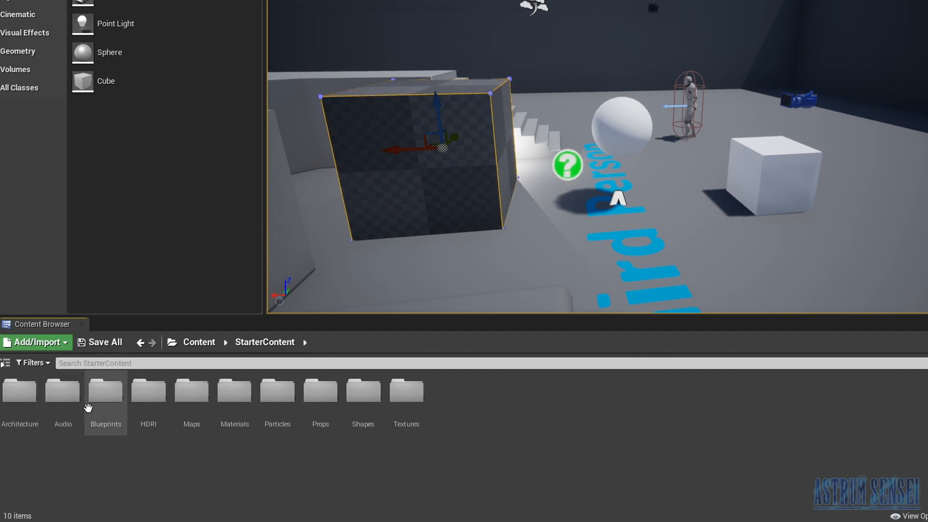
pyautogui.doubleClick(65, 393)
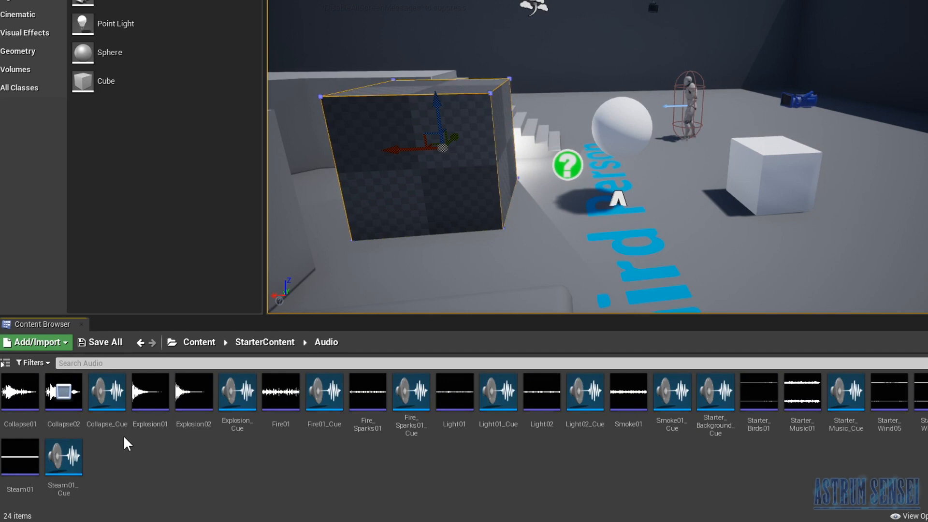
pyautogui.click(263, 347)
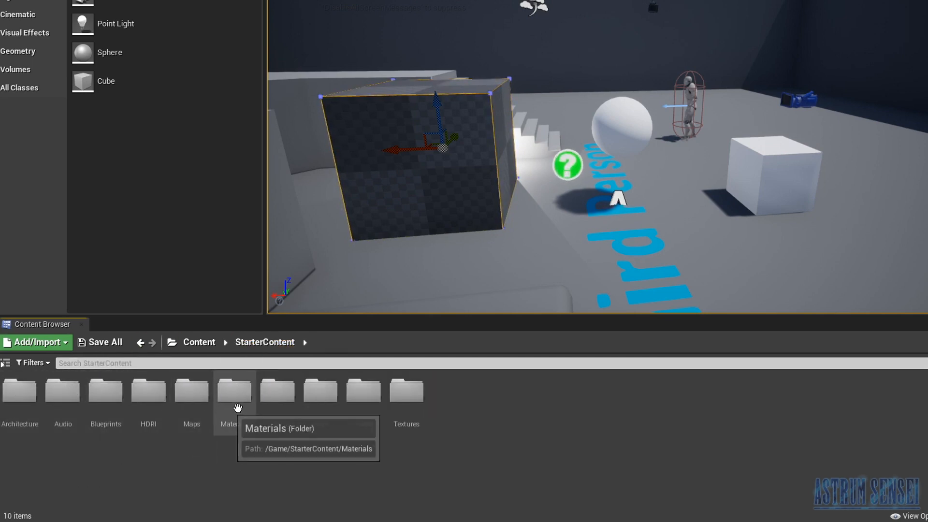
# - Place the SM_CornerFrame and SM_Chair meshes from the StarterContent Props folder on the floor beyond the cube
pyautogui.doubleClick(322, 392)
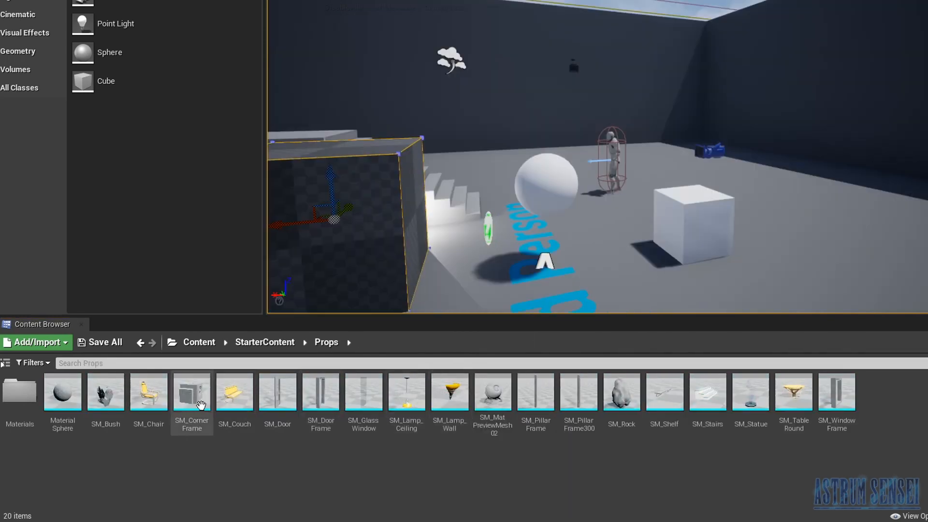
pyautogui.click(201, 405)
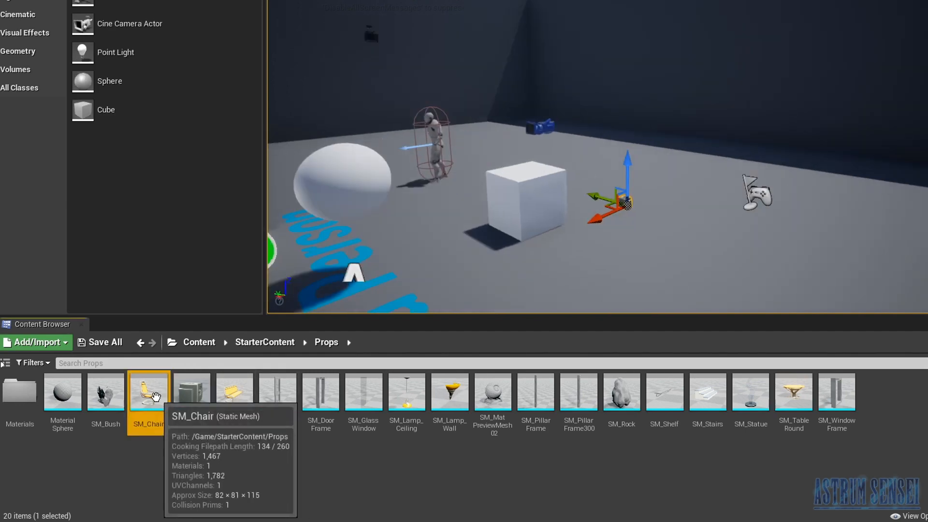
pyautogui.moveTo(149, 391); pyautogui.dragTo(703, 210)
pyautogui.press('f')
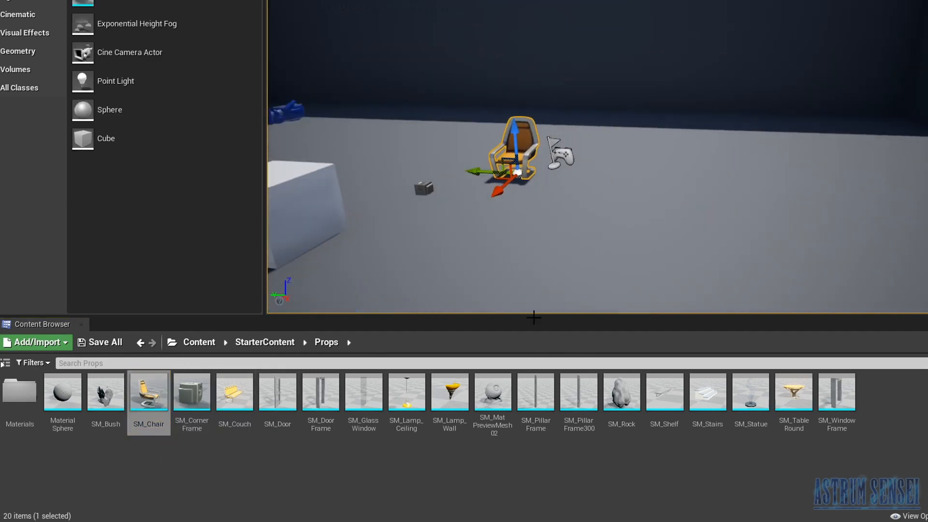
# - Place the SM_Lamp_Wall prop on the wall behind the chair and the SM_Rock prop on the floor beside it
pyautogui.click(447, 401)
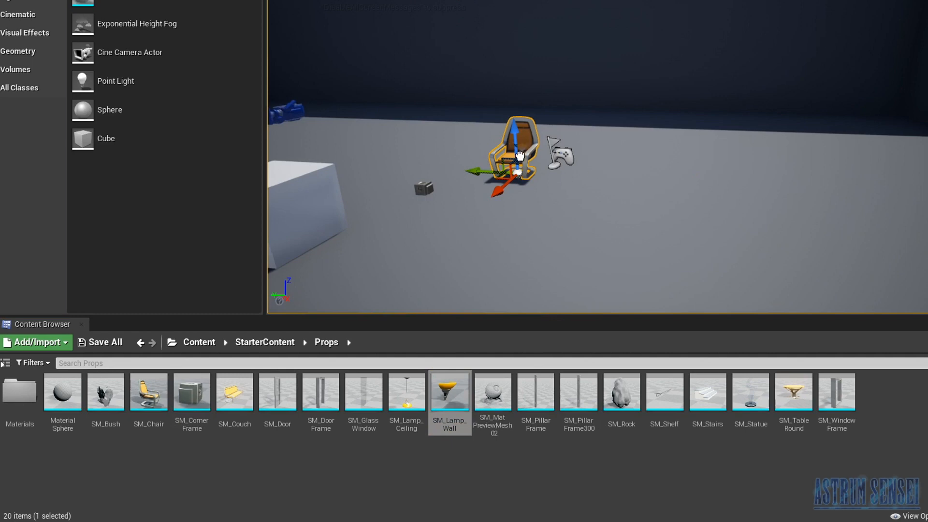
pyautogui.moveTo(528, 178); pyautogui.dragTo(592, 177)
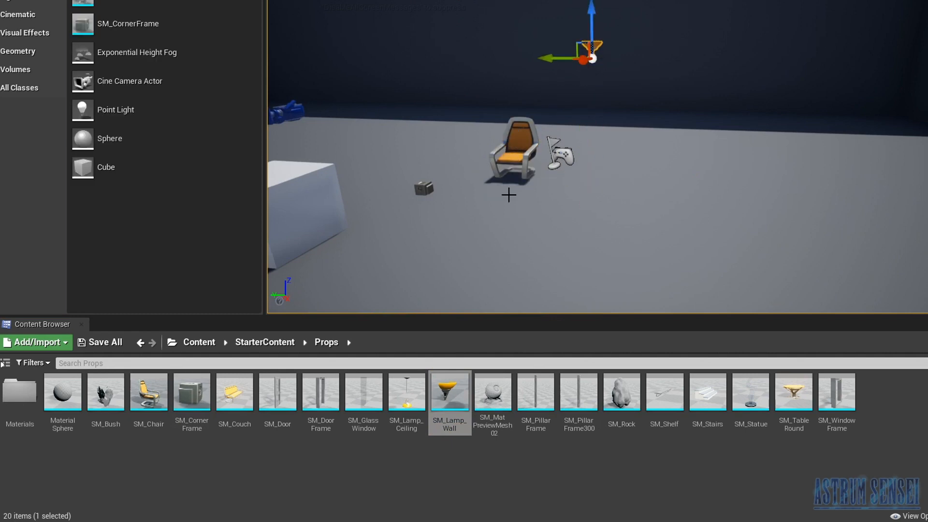
pyautogui.moveTo(621, 392); pyautogui.dragTo(681, 230)
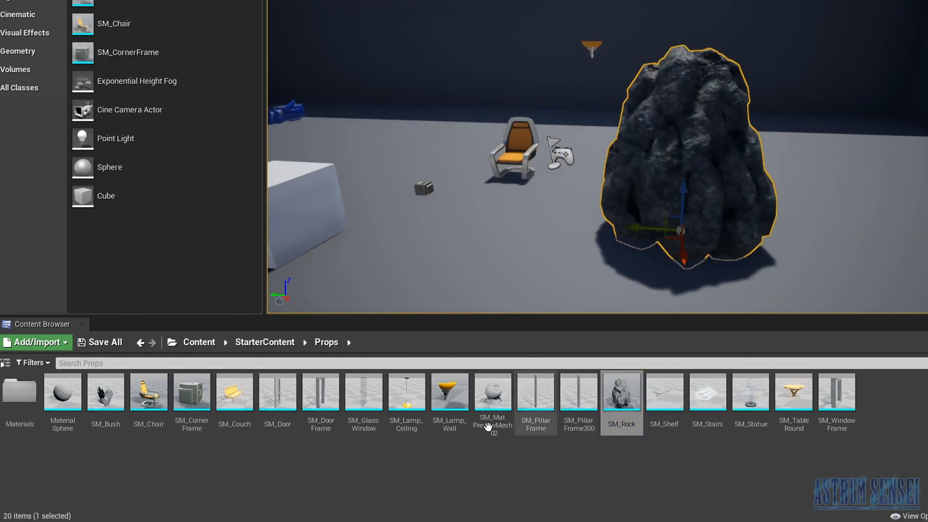
# - Place the SM_PillarFrame prop on the floor behind the cube, at the near side of the chair area
pyautogui.moveTo(546, 402); pyautogui.dragTo(387, 170)
# - Test the level by walking the character toward the props, and return to the top-level Content folder
pyautogui.click(615, 39)
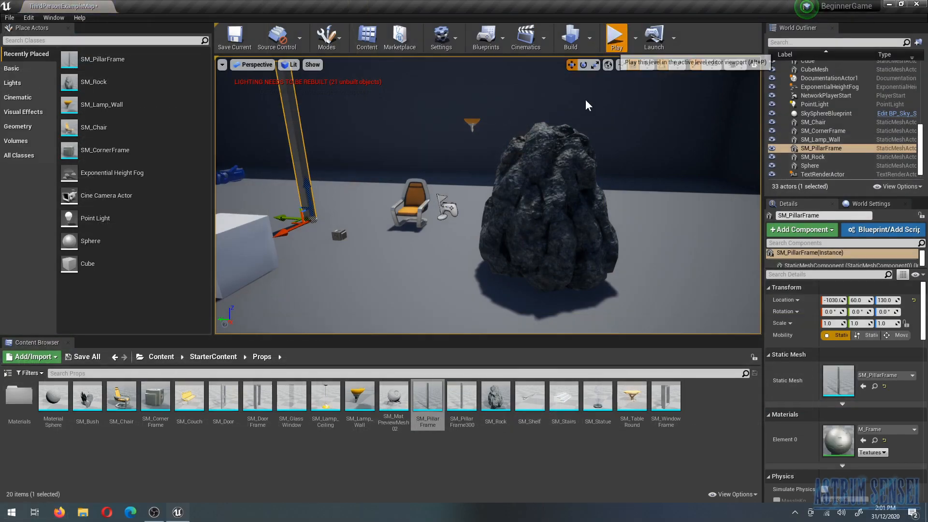
pyautogui.press('w')
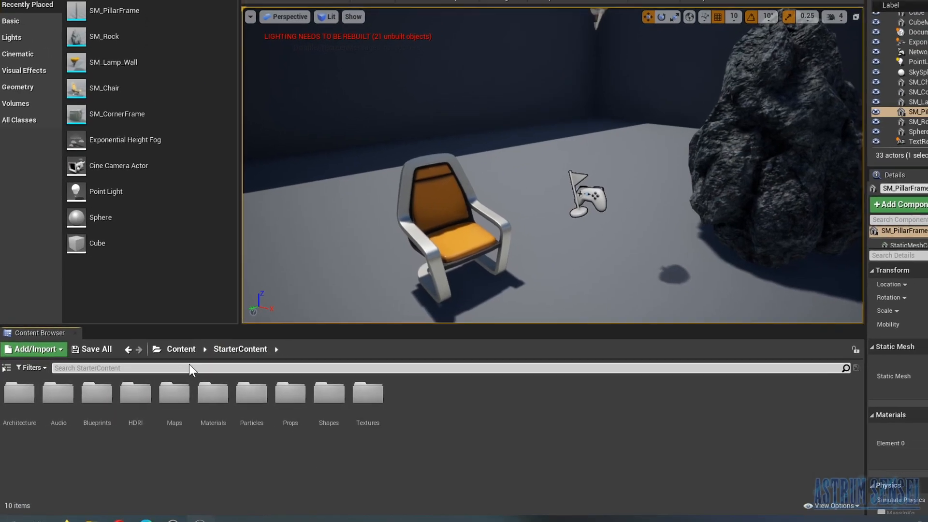
pyautogui.click(181, 349)
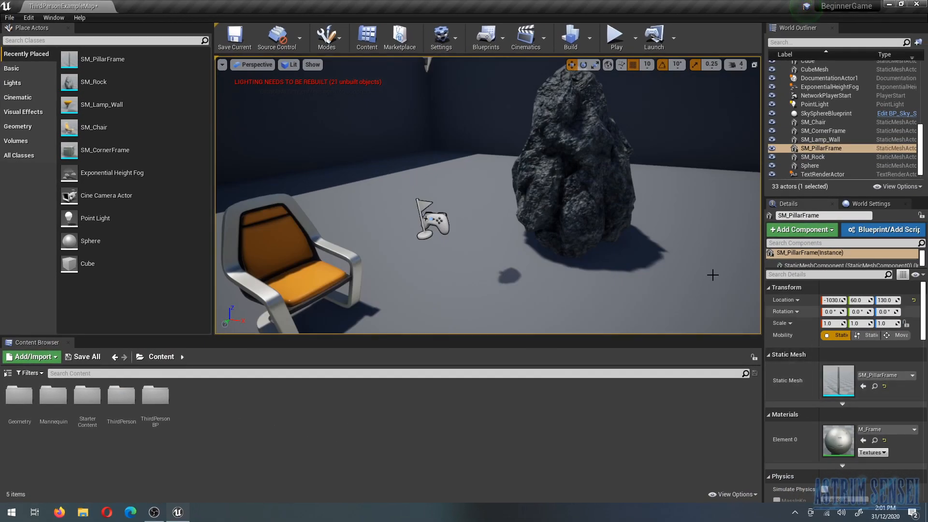
# - Lock the scale proportions of the SM_Chair actor and scale it uniformly to 5
pyautogui.click(328, 258)
pyautogui.press('f')
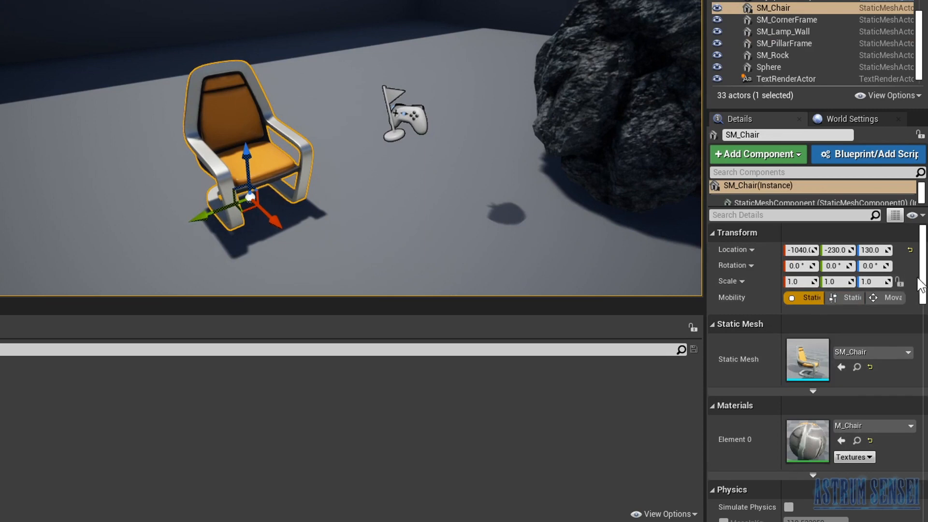
pyautogui.click(900, 282)
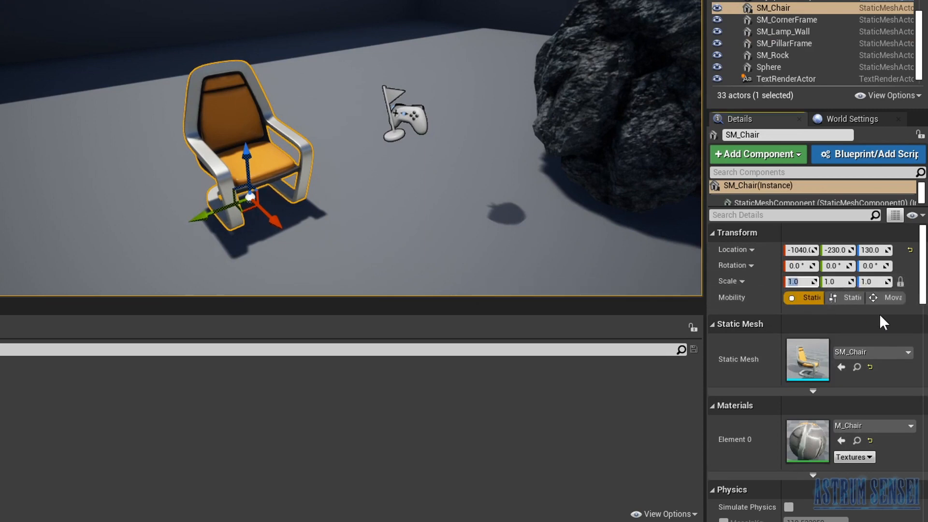
pyautogui.write('5')
pyautogui.press('Return')
# - Enable Simulate Physics for the chair and override its mass with 100 kg
pyautogui.scroll(-3, 553, 130)
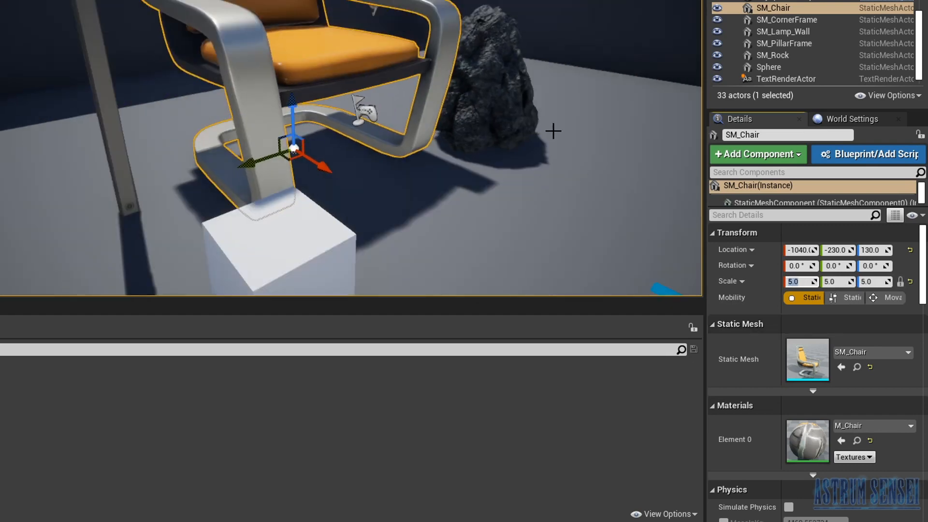
pyautogui.scroll(-2, 502, 173)
pyautogui.scroll(-3, 854, 435)
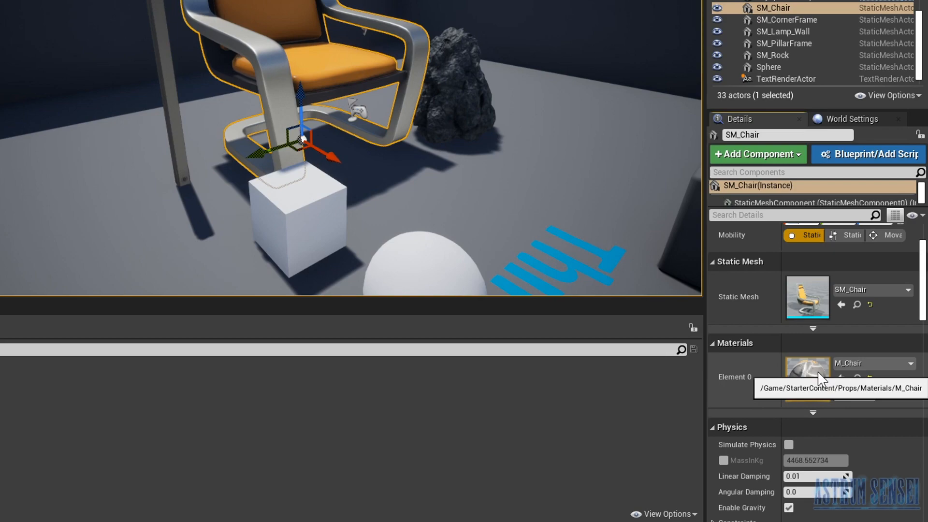
pyautogui.scroll(-3, 844, 416)
pyautogui.click(789, 381)
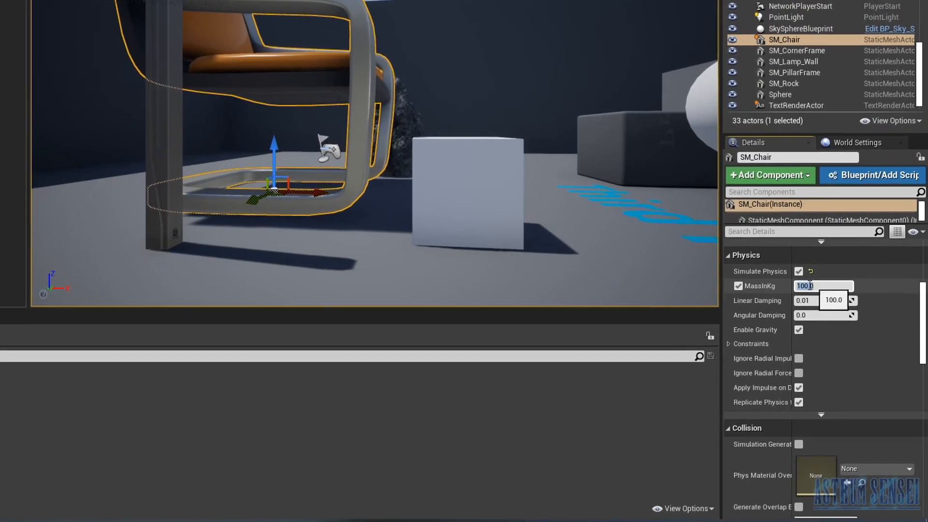
# - Reset the chair's scale to the default of 1.0 on all axes
pyautogui.scroll(3, 844, 292)
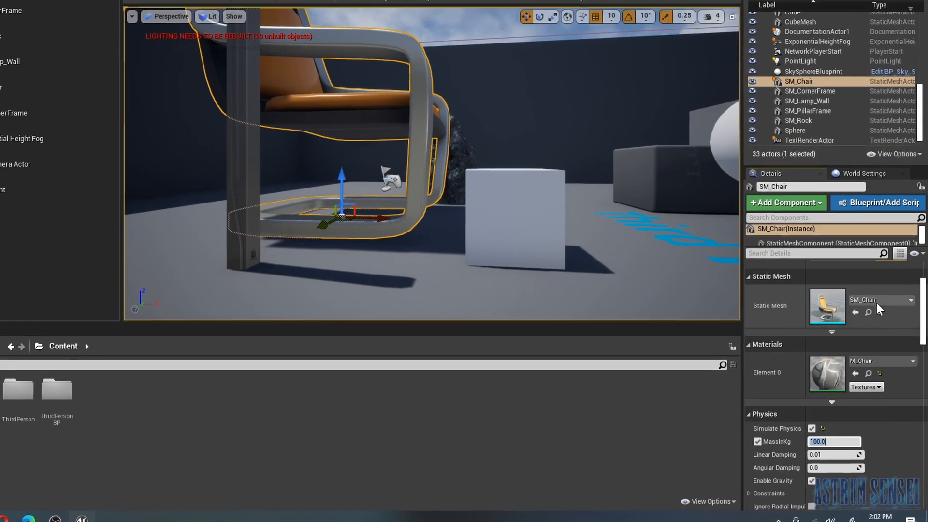
pyautogui.scroll(3, 910, 304)
pyautogui.click(911, 295)
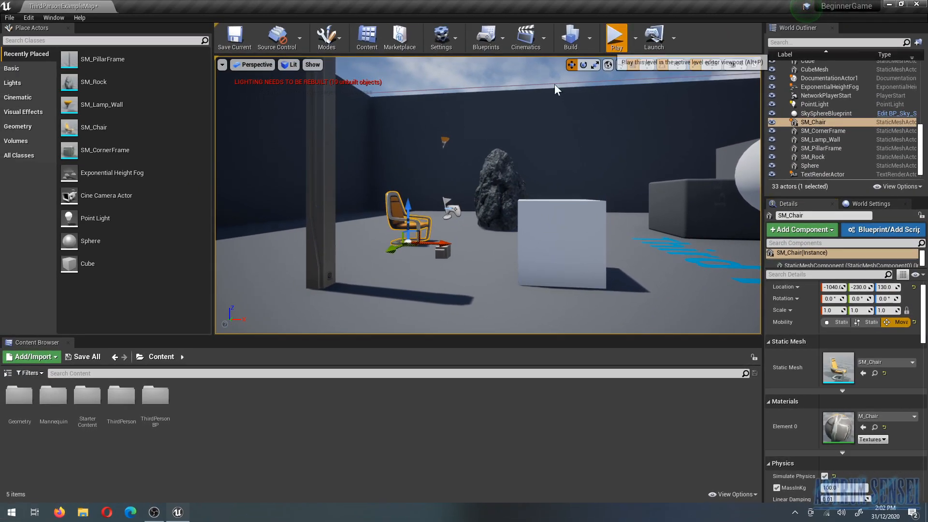
# - Play the level, run the character into the chair to test its physics, and end the play session
pyautogui.click(617, 38)
pyautogui.press('w')
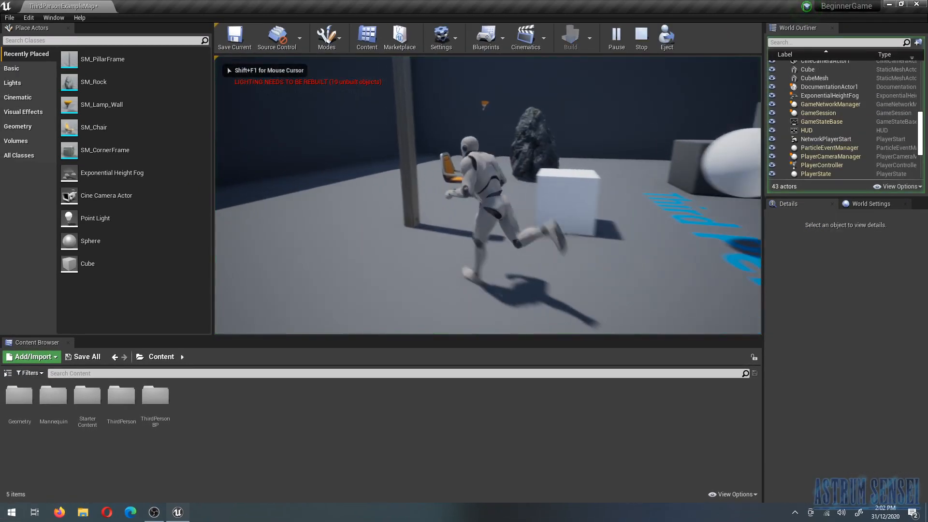
pyautogui.press('w')
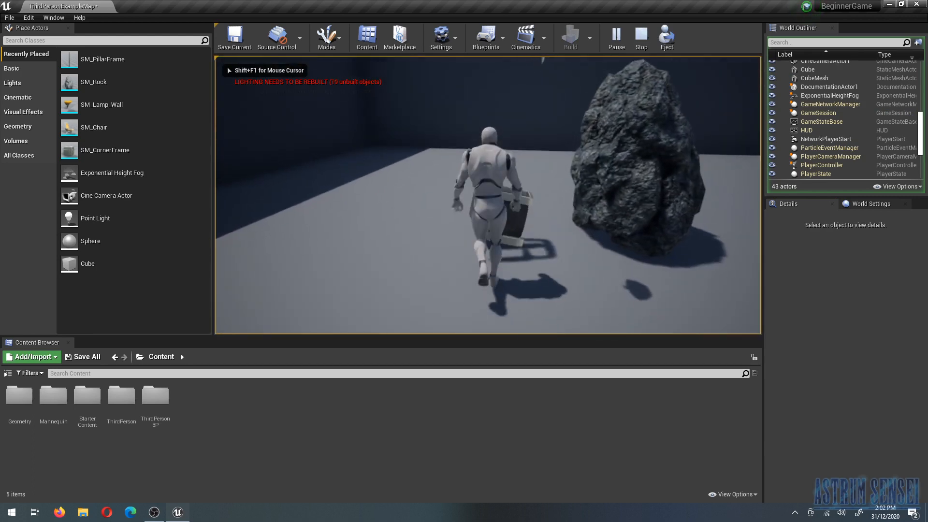
pyautogui.press('Escape')
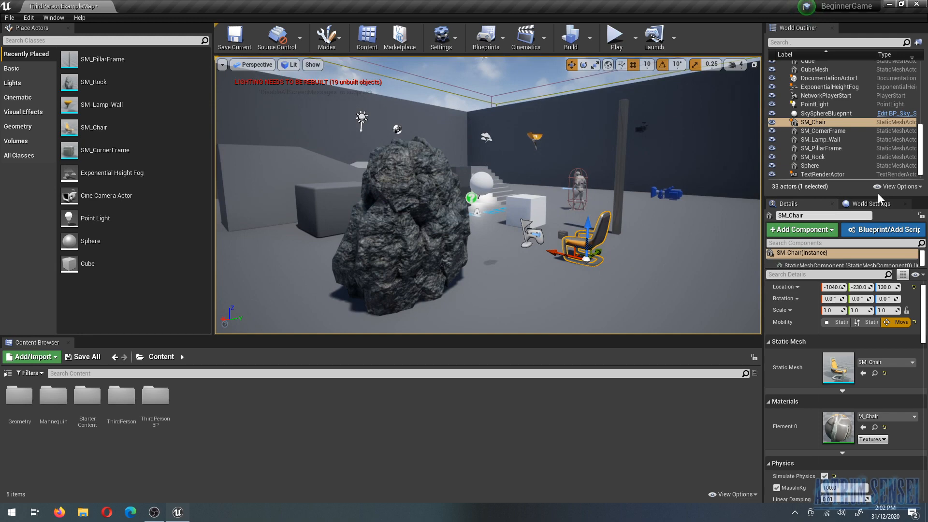
# - Look through the level's World Settings and return to the chair's details
pyautogui.click(872, 203)
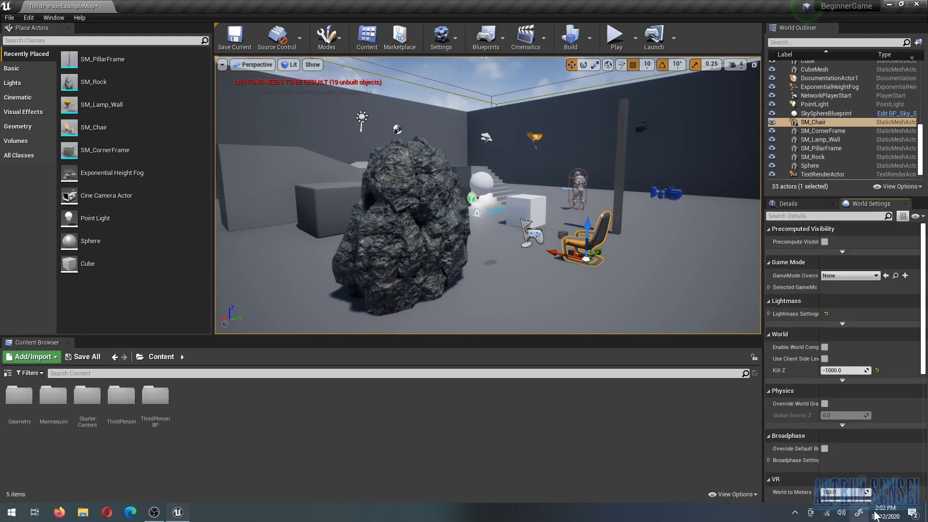
pyautogui.scroll(-5, 859, 391)
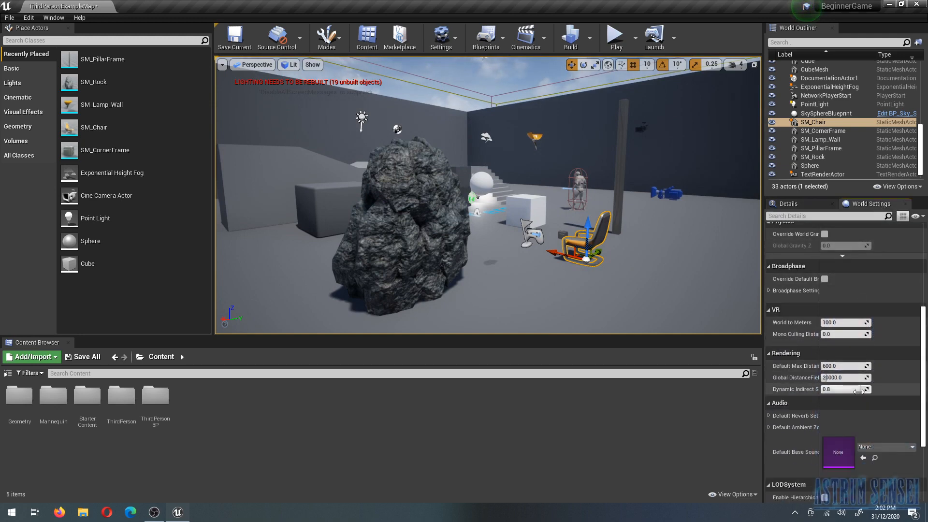
pyautogui.scroll(5, 858, 390)
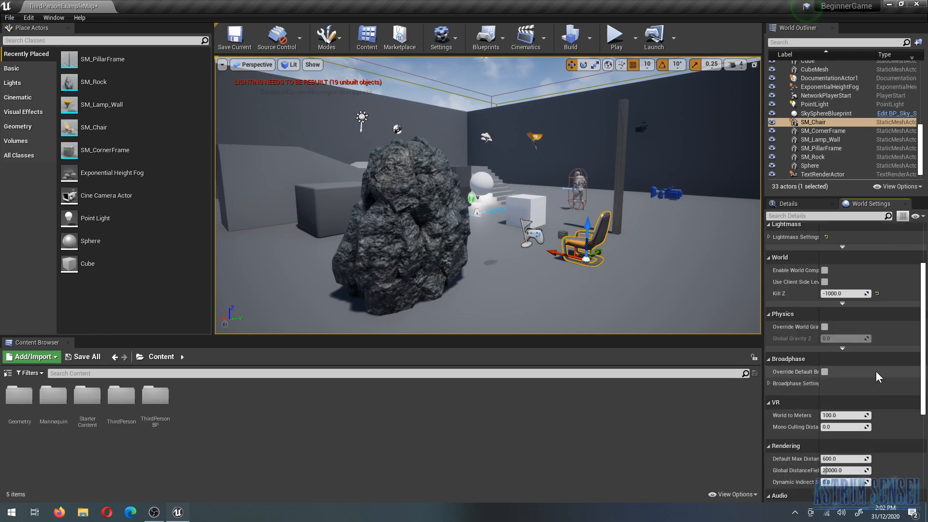
pyautogui.click(802, 207)
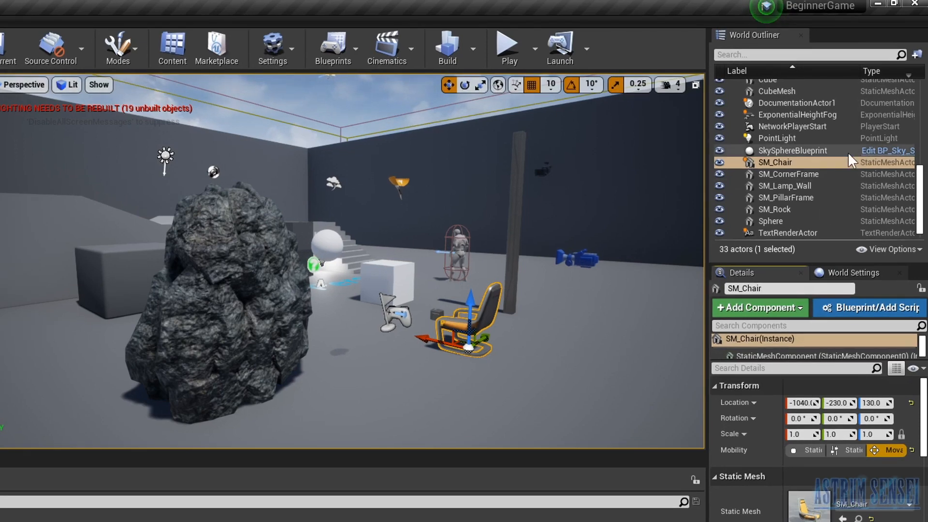
# - Browse the level's actor list, selecting SM_Chair and finally SM_Lamp_Wall from it
pyautogui.scroll(4, 821, 164)
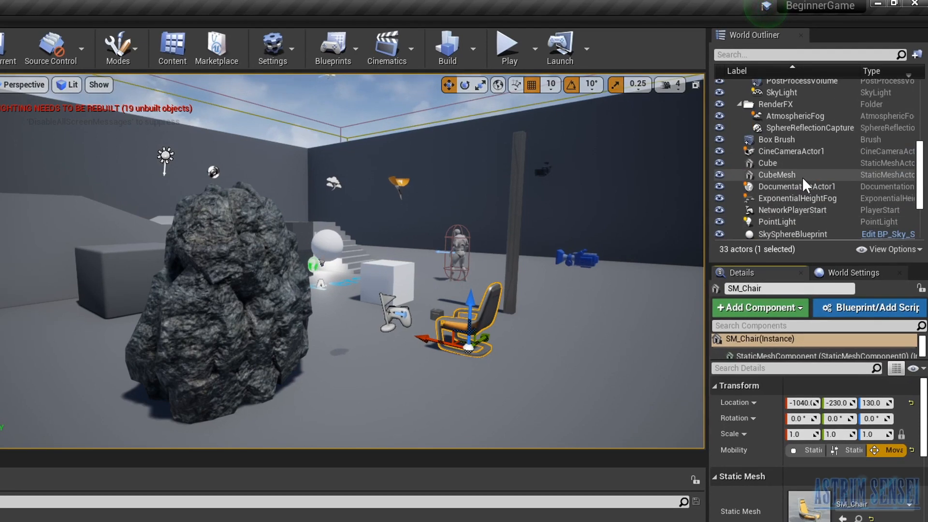
pyautogui.click(796, 183)
pyautogui.scroll(-2, 796, 180)
pyautogui.click(796, 204)
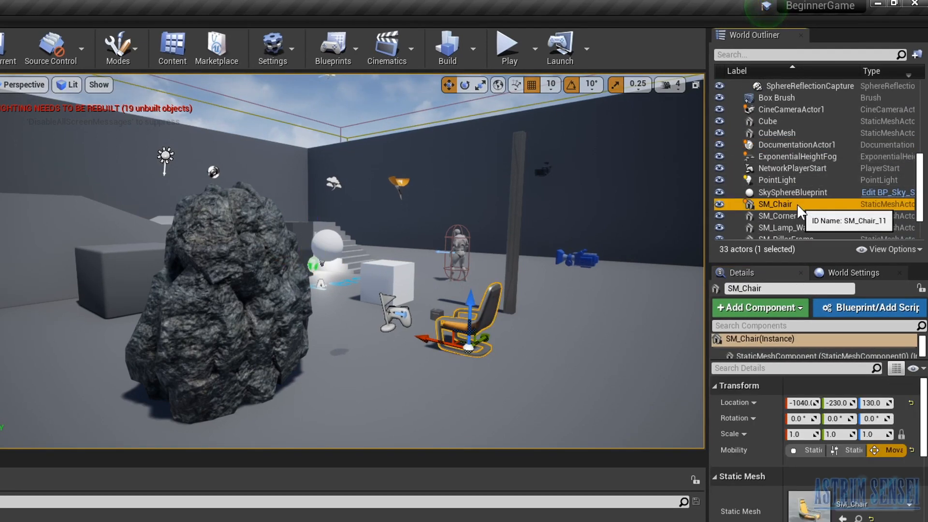
pyautogui.scroll(-2, 797, 204)
pyautogui.click(796, 207)
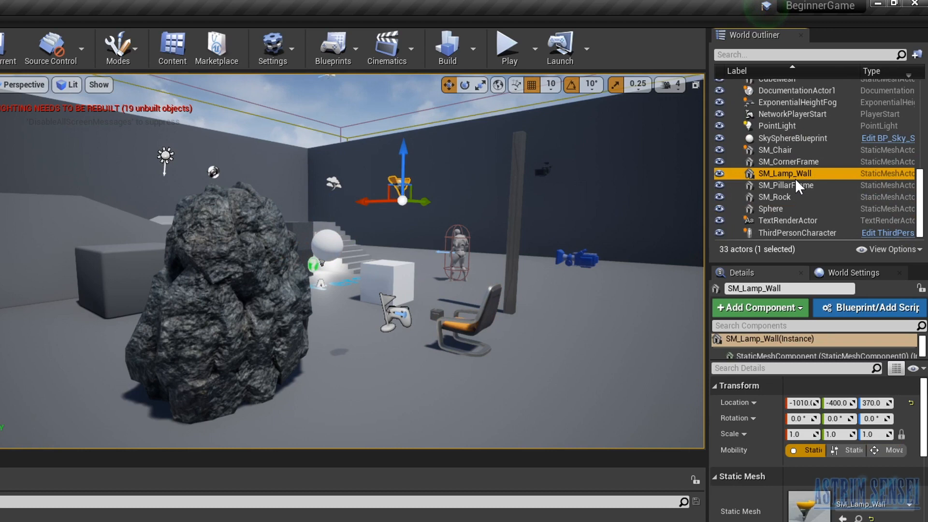
# - Examine the level's folder hierarchy in the World Outliner, from RenderFX and Lighting up to ArenaGeometry
pyautogui.scroll(6, 826, 208)
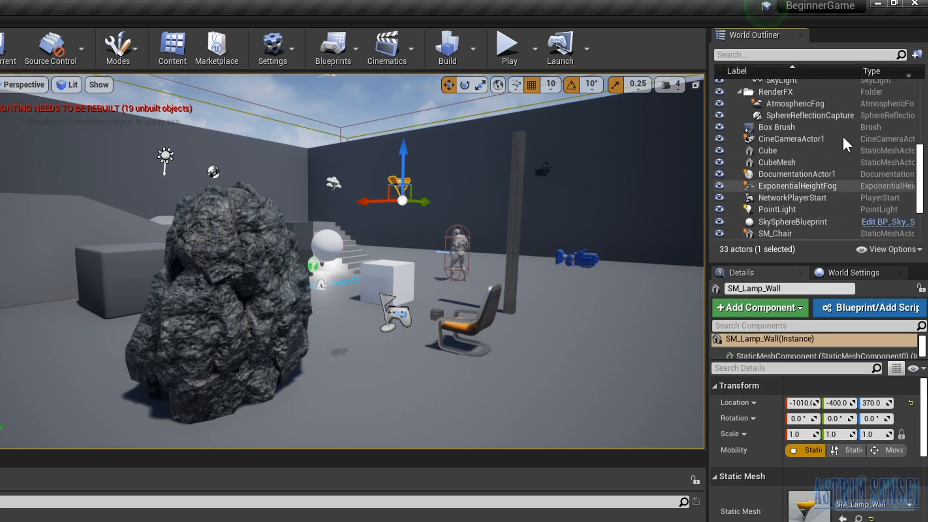
pyautogui.scroll(3, 788, 171)
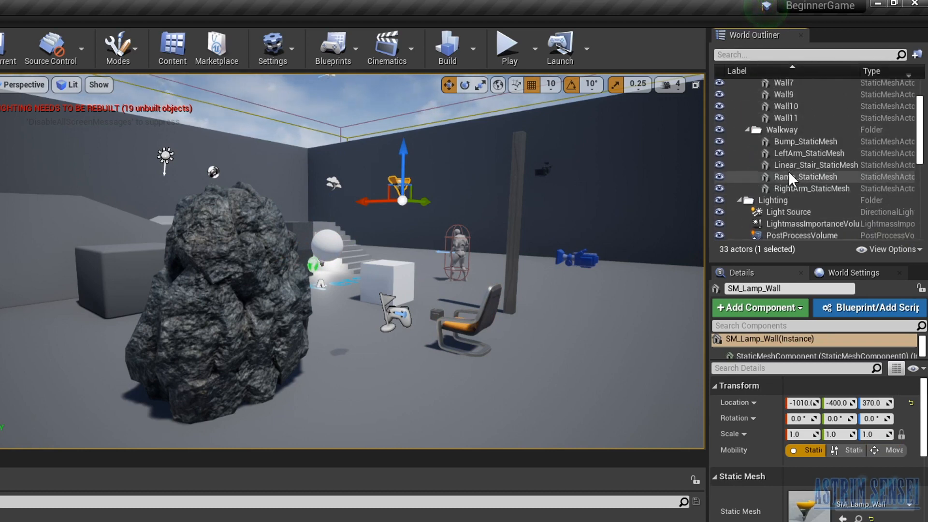
pyautogui.click(738, 202)
pyautogui.scroll(3, 789, 183)
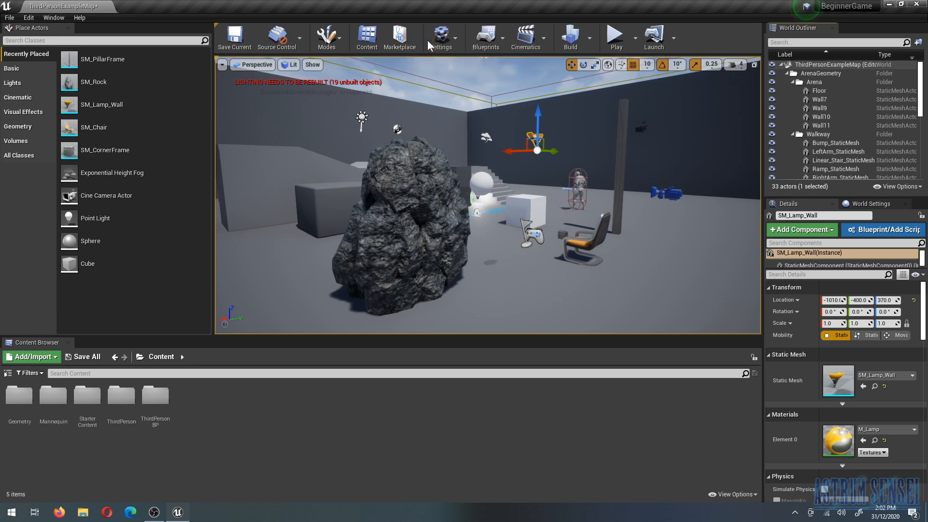
# - Look over the available Settings, Blueprints and Cinematics options, including the list of existing Blueprint classes
pyautogui.click(441, 37)
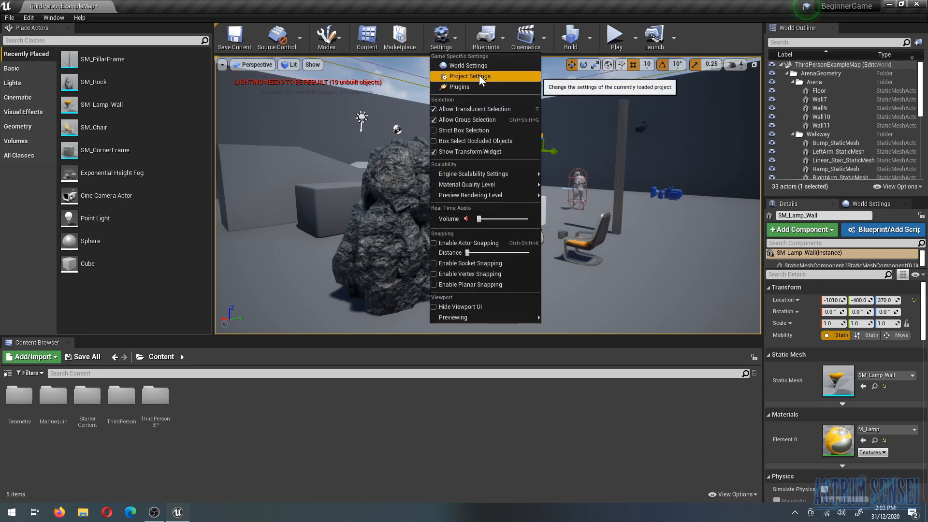
pyautogui.click(487, 38)
pyautogui.moveTo(567, 127)
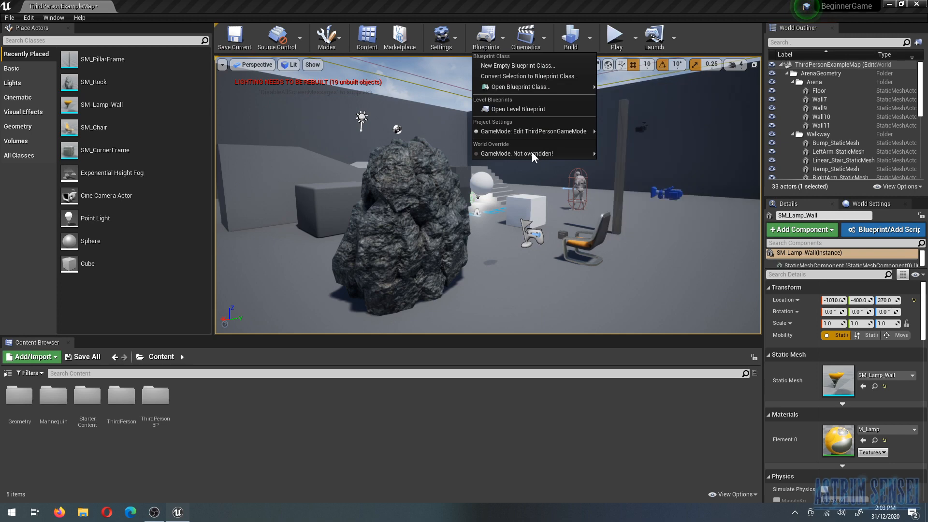
pyautogui.moveTo(556, 87)
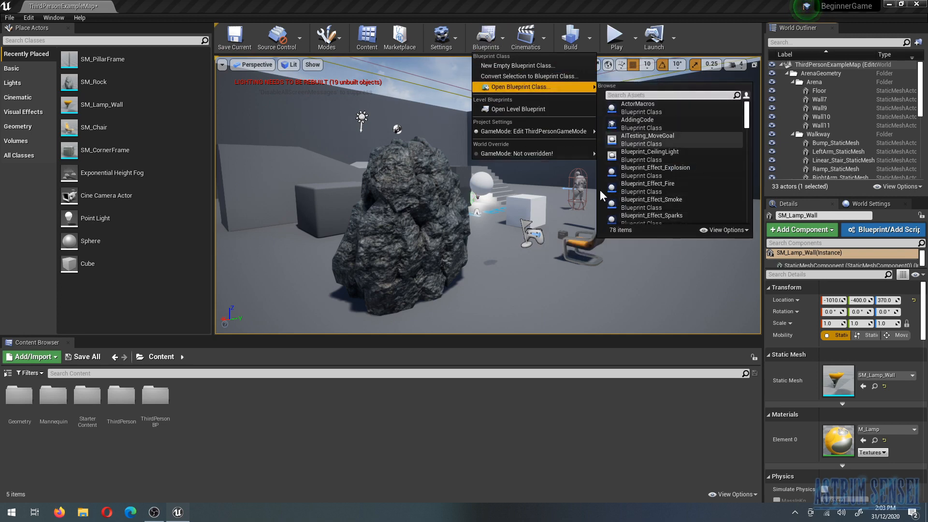
pyautogui.click(526, 37)
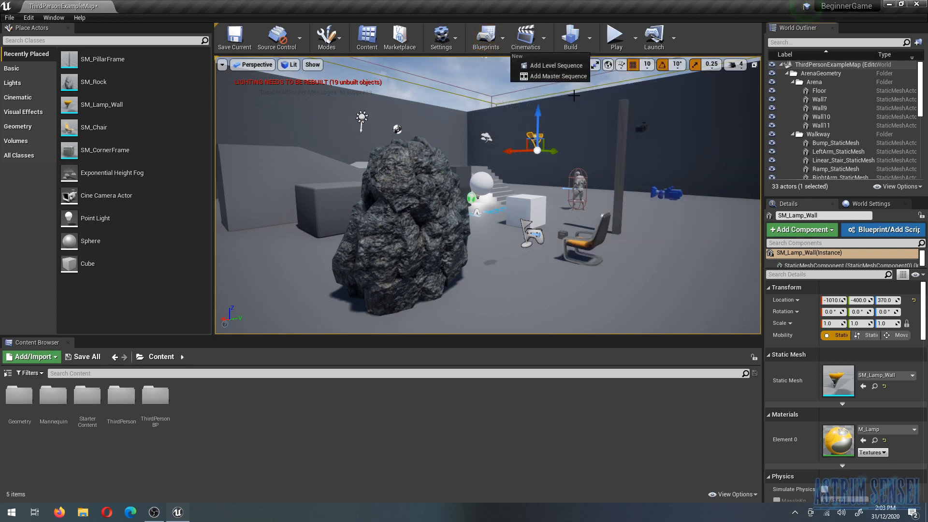
pyautogui.click(532, 41)
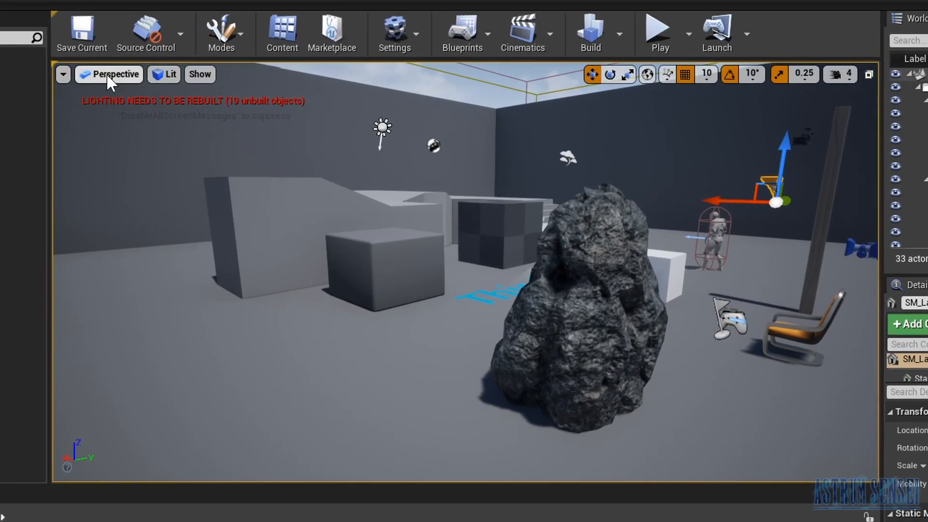
# - Switch the viewport to the orthographic Top view and set its view mode to Lit
pyautogui.click(164, 70)
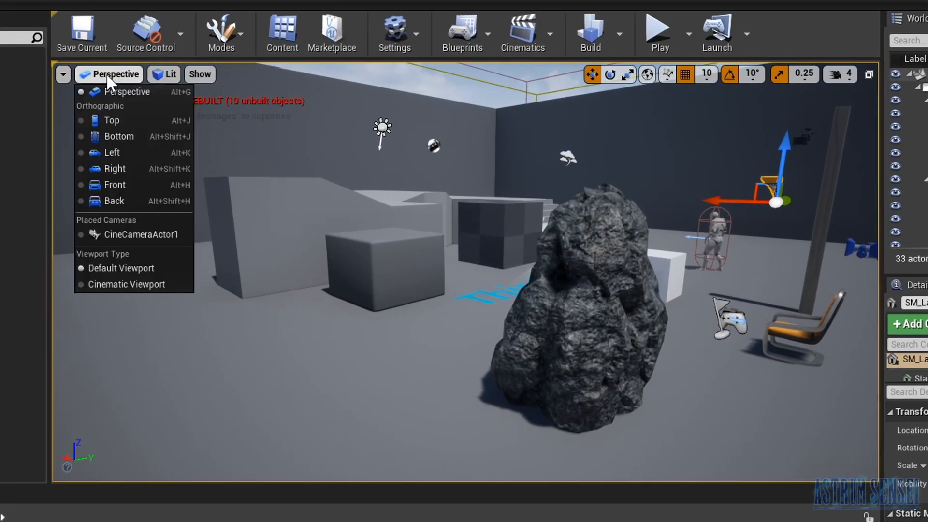
pyautogui.click(147, 121)
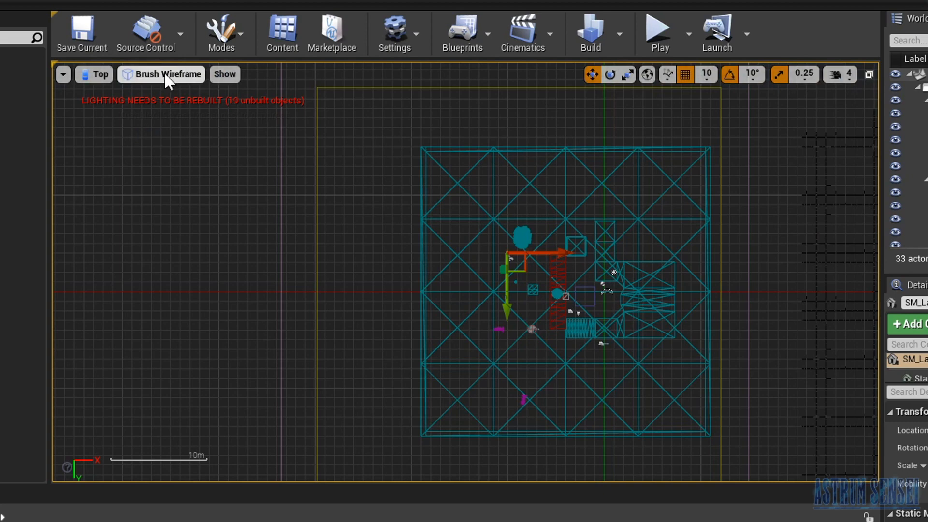
pyautogui.click(153, 77)
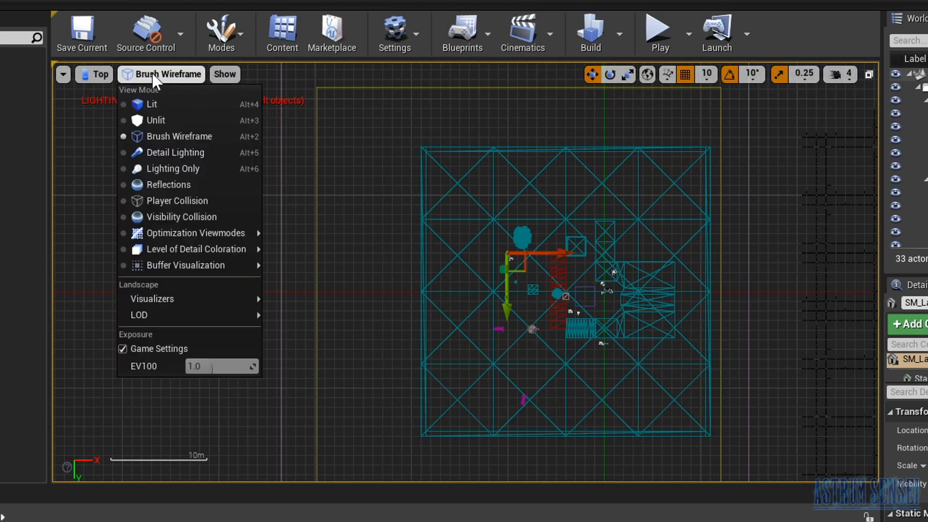
pyautogui.click(145, 76)
pyautogui.click(138, 75)
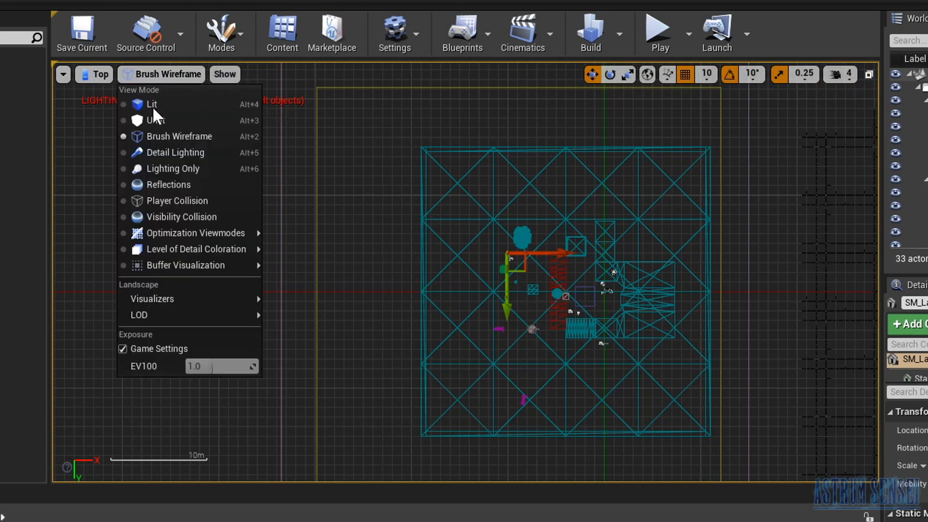
pyautogui.click(155, 109)
# - Preview the top view in Unlit mode and return it to Brush Wireframe
pyautogui.click(136, 75)
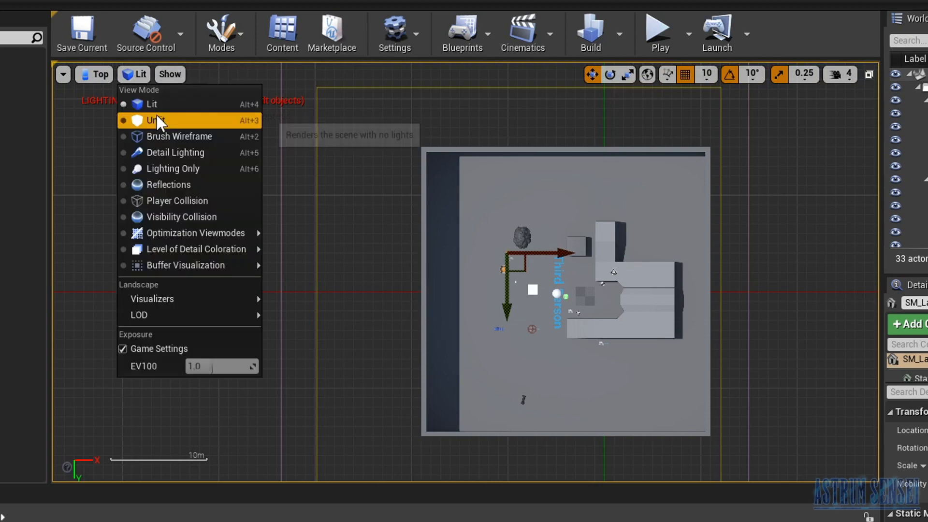
pyautogui.click(156, 115)
pyautogui.click(140, 74)
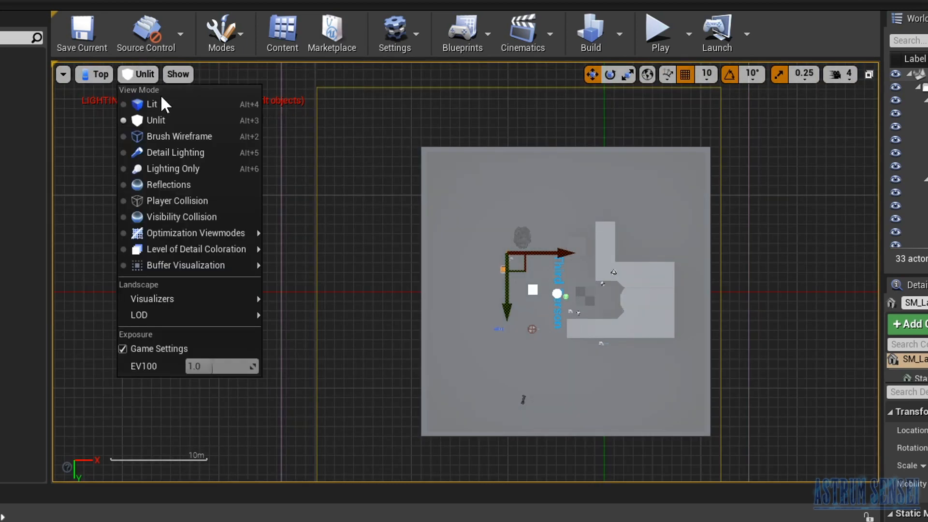
pyautogui.click(163, 137)
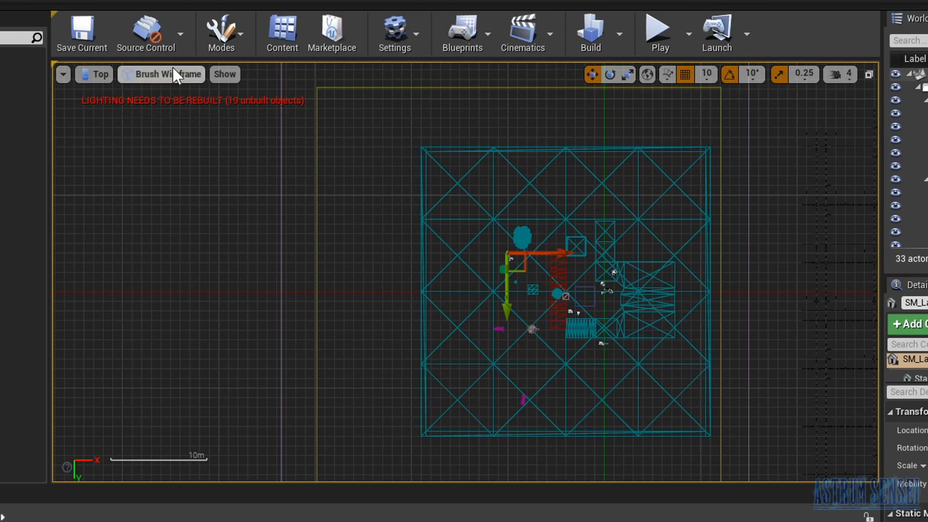
# - Set the top view's view mode to Lit and switch the viewport to the orthographic Bottom view
pyautogui.click(188, 75)
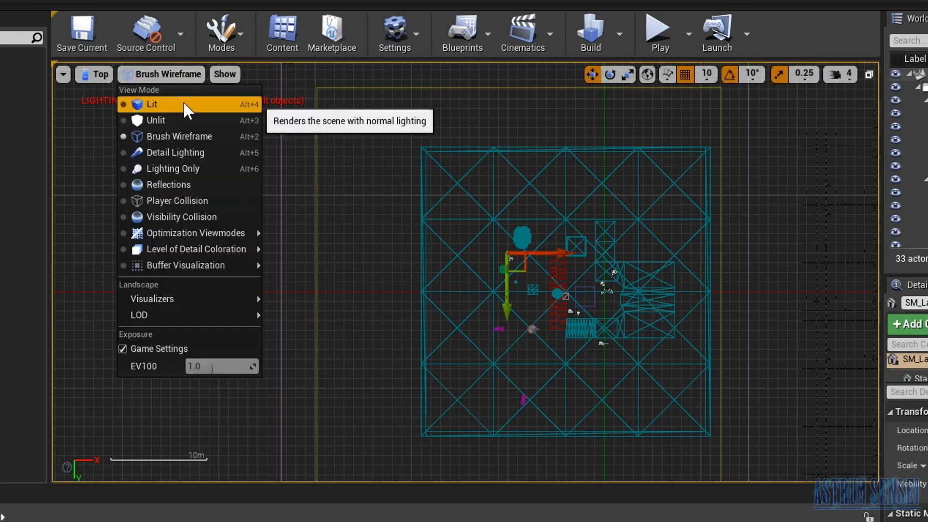
pyautogui.click(184, 104)
pyautogui.moveTo(609, 301); pyautogui.dragTo(575, 244, button='right')
pyautogui.scroll(3, 541, 202)
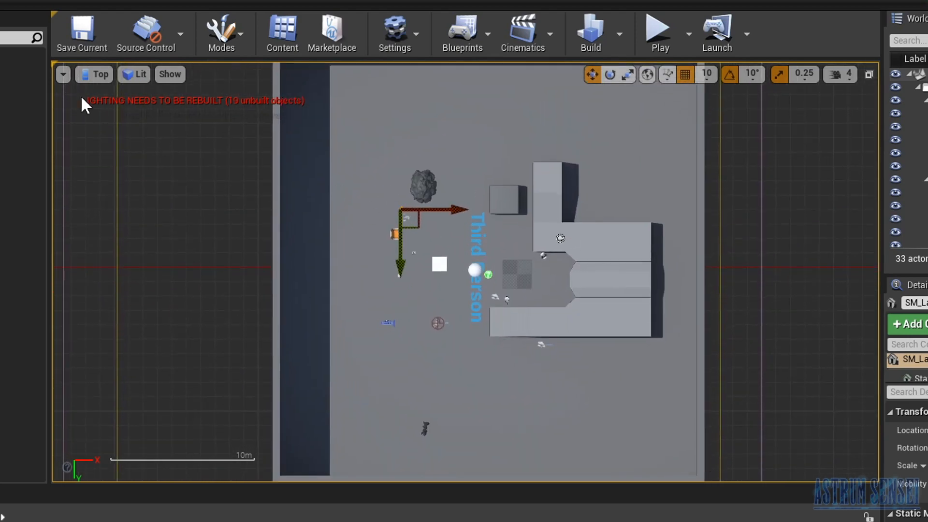
pyautogui.click(100, 77)
pyautogui.click(115, 137)
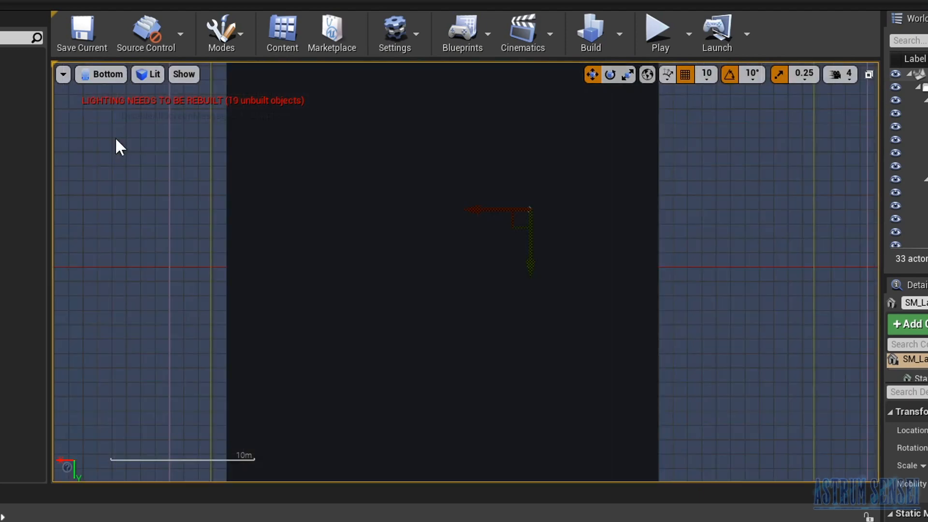
# - Switch the viewport to the Left view and delete the wall covering the level's interior
pyautogui.click(106, 75)
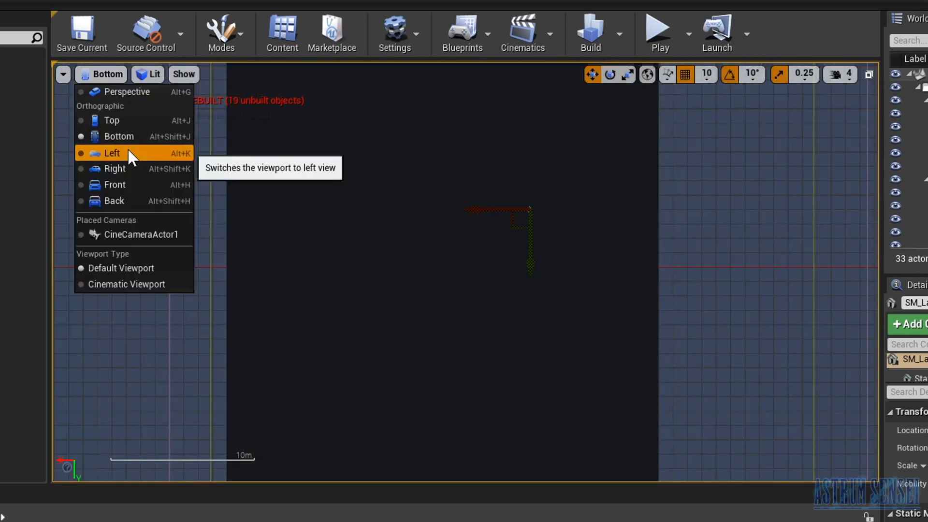
pyautogui.click(128, 150)
pyautogui.click(388, 261)
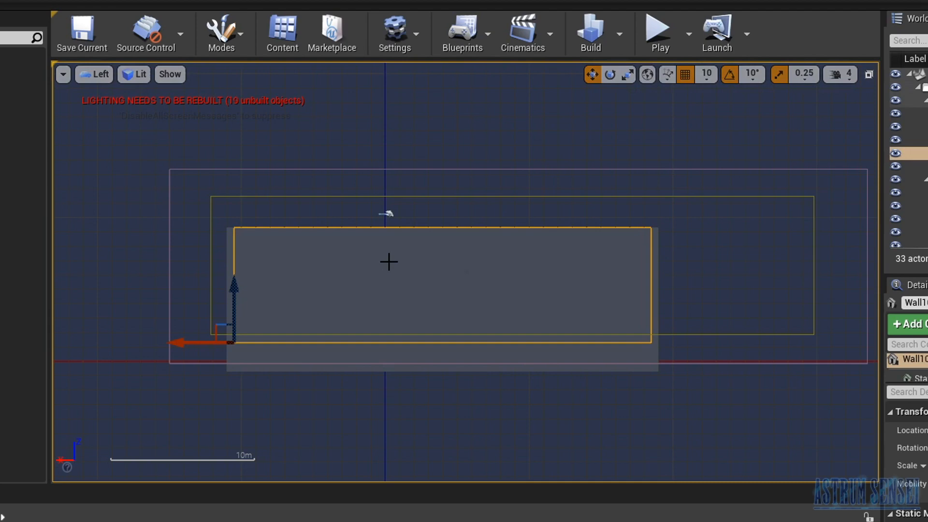
pyautogui.press('Delete')
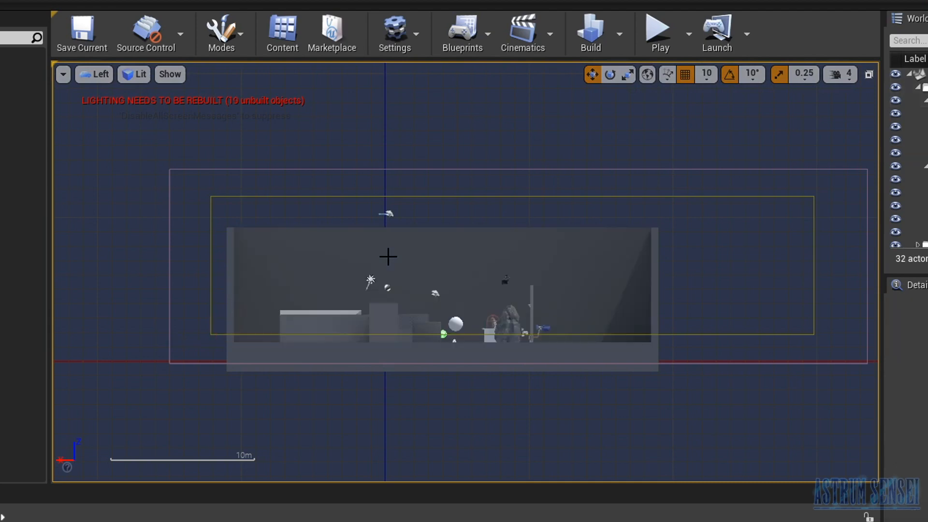
# - View the level through CineCameraActor1 and return the viewport to Perspective
pyautogui.click(110, 76)
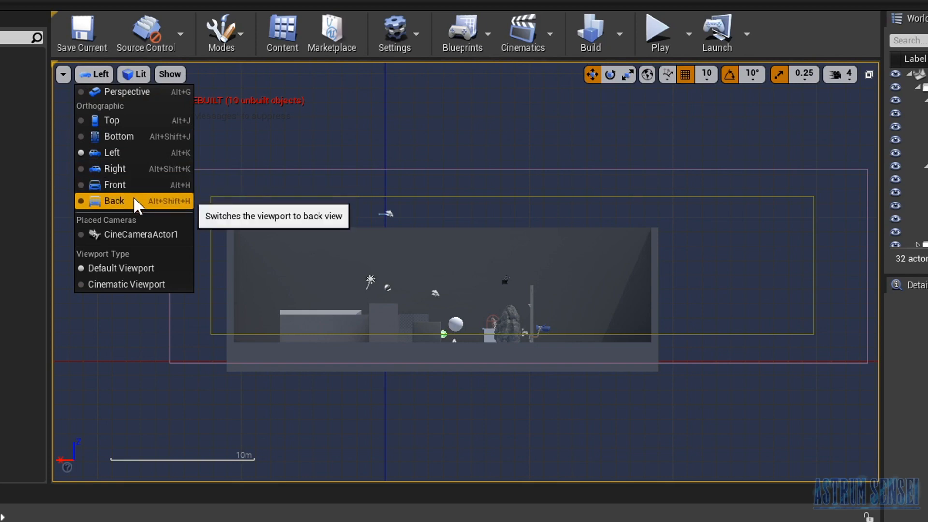
pyautogui.click(134, 235)
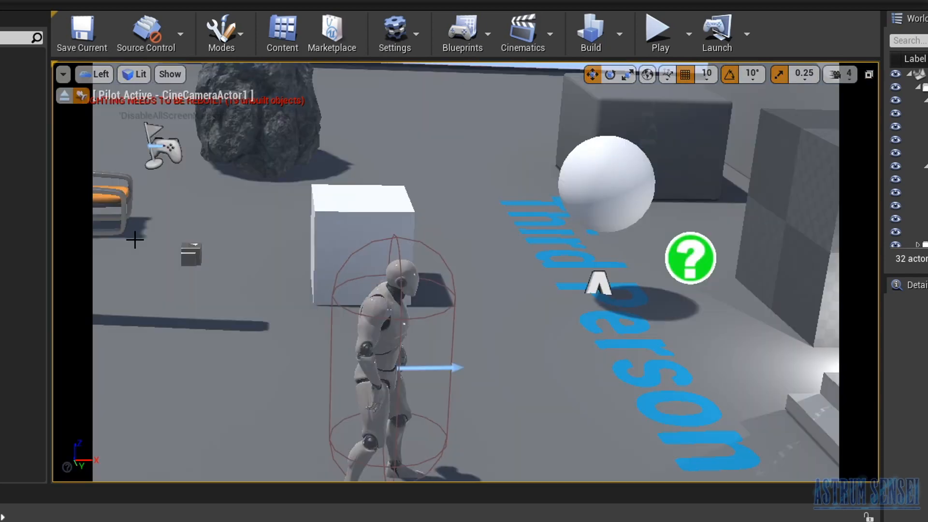
pyautogui.click(99, 74)
pyautogui.click(123, 92)
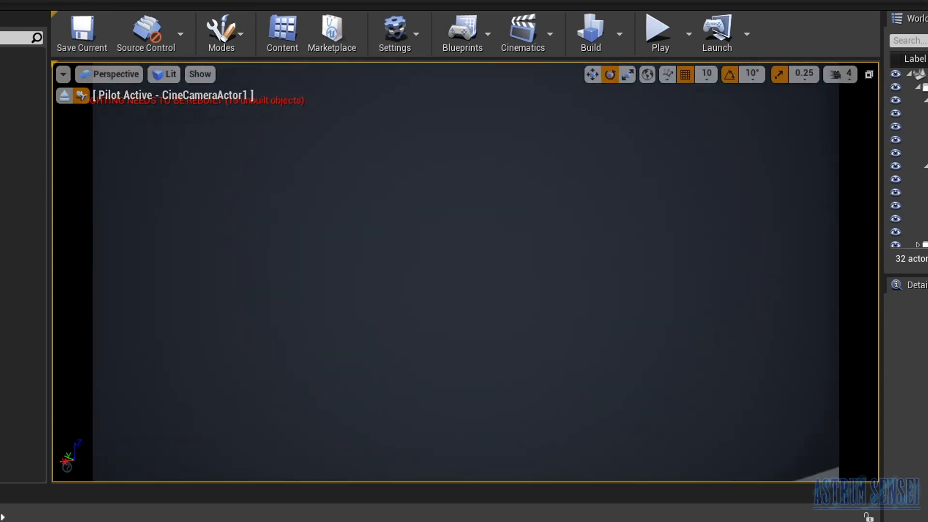
# - Undo the wall deletion and stop piloting CineCameraActor1
pyautogui.moveTo(387, 189); pyautogui.dragTo(532, 208, button='right')
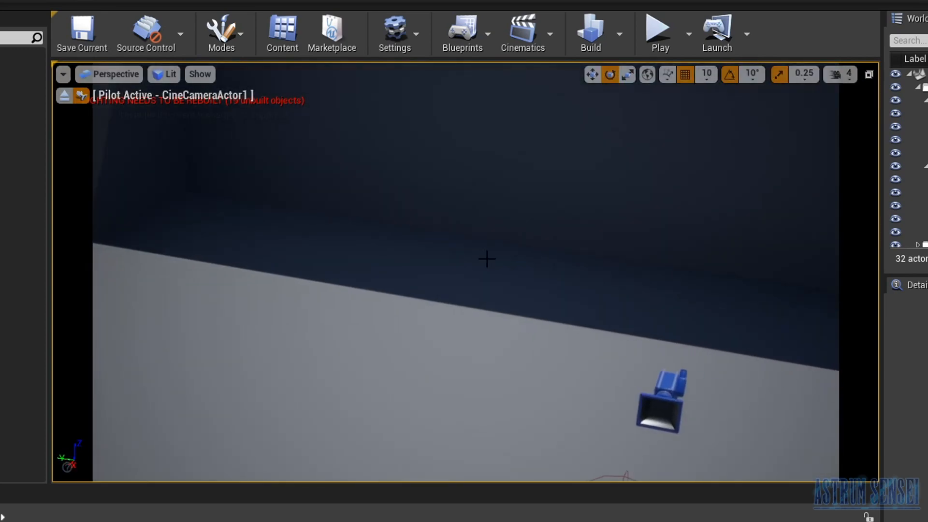
pyautogui.hotkey('ctrl', 'z')
pyautogui.click(64, 96)
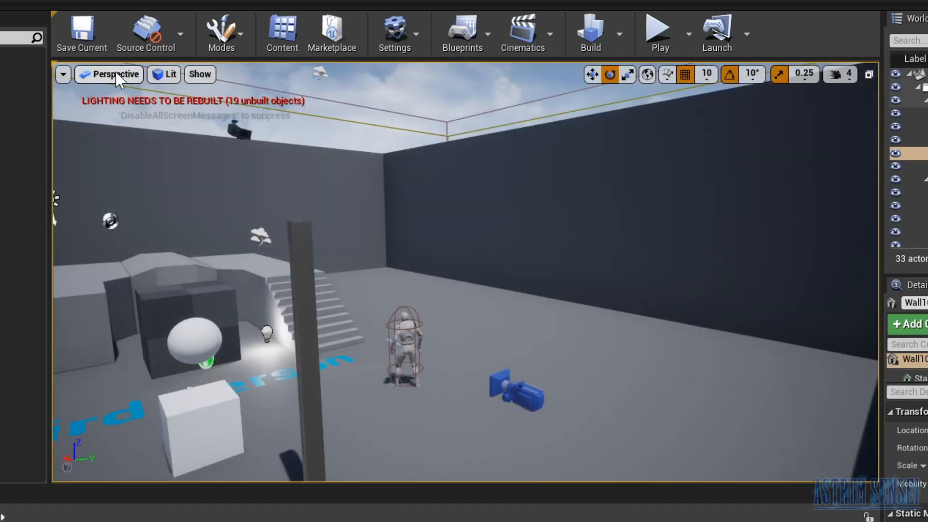
# - Look over the available view modes and Show options for the perspective viewport
pyautogui.click(164, 74)
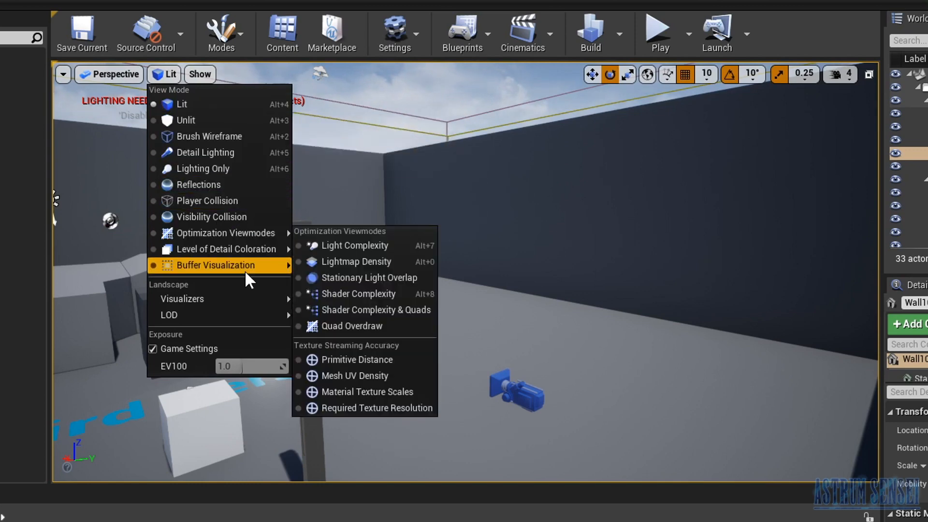
pyautogui.click(196, 75)
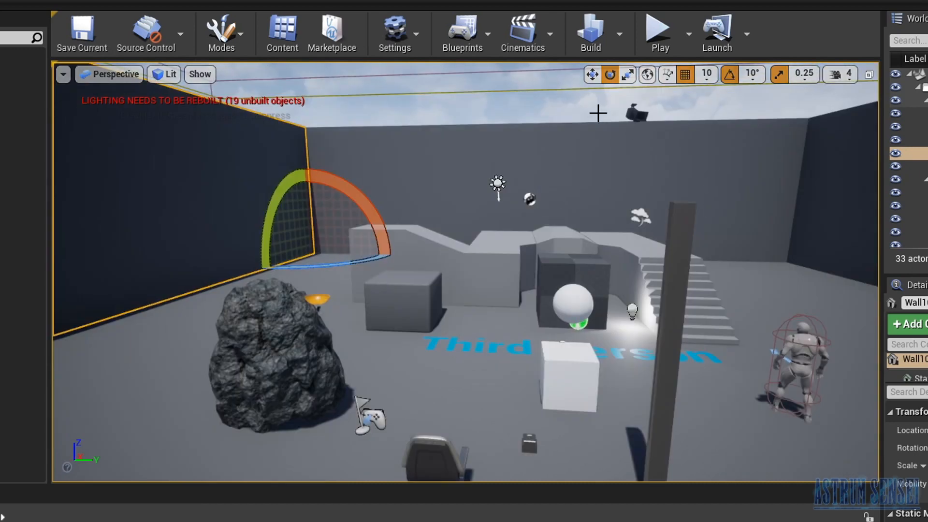
# - Focus the view on the orange chair and try moving it along the X axis, undoing the move
pyautogui.click(450, 461)
pyautogui.press('f')
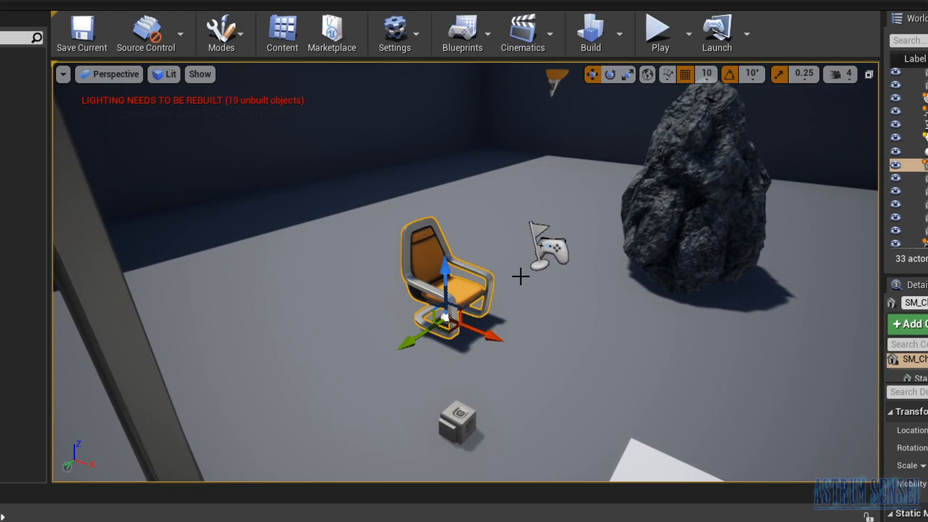
pyautogui.moveTo(488, 334); pyautogui.dragTo(604, 349)
pyautogui.hotkey('ctrl', 'z')
# - Try rotating the chair about its vertical axis and scaling it uniformly, undoing each change
pyautogui.click(608, 76)
pyautogui.moveTo(471, 360); pyautogui.dragTo(498, 350)
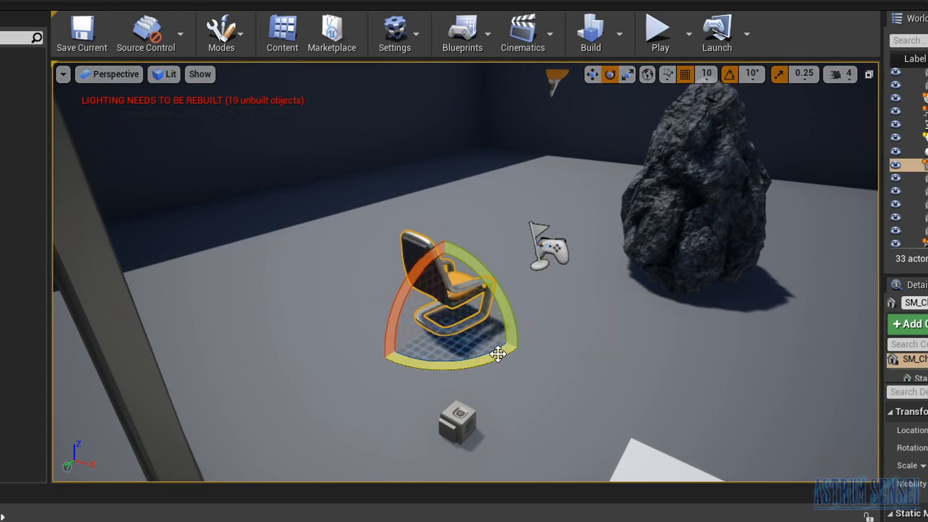
pyautogui.hotkey('ctrl', 'z')
pyautogui.click(627, 74)
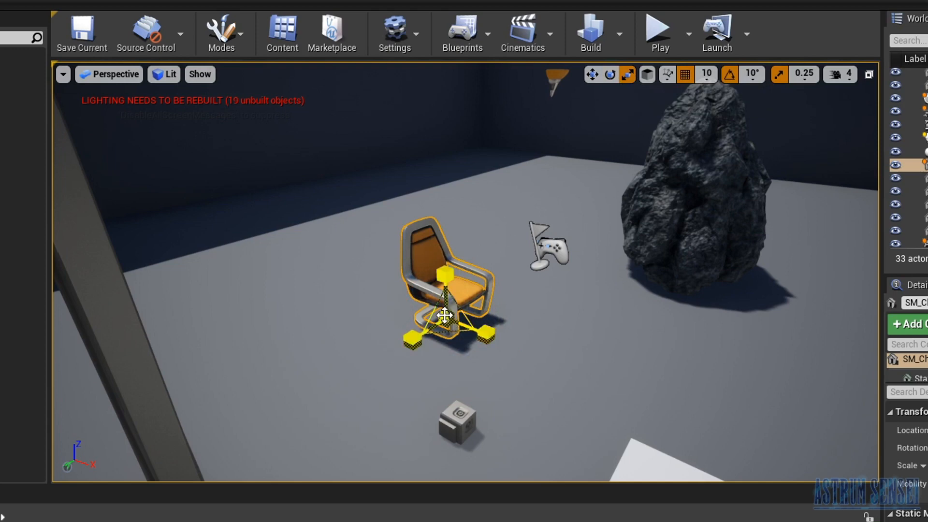
pyautogui.moveTo(450, 314); pyautogui.dragTo(507, 286)
pyautogui.hotkey('ctrl', 'z')
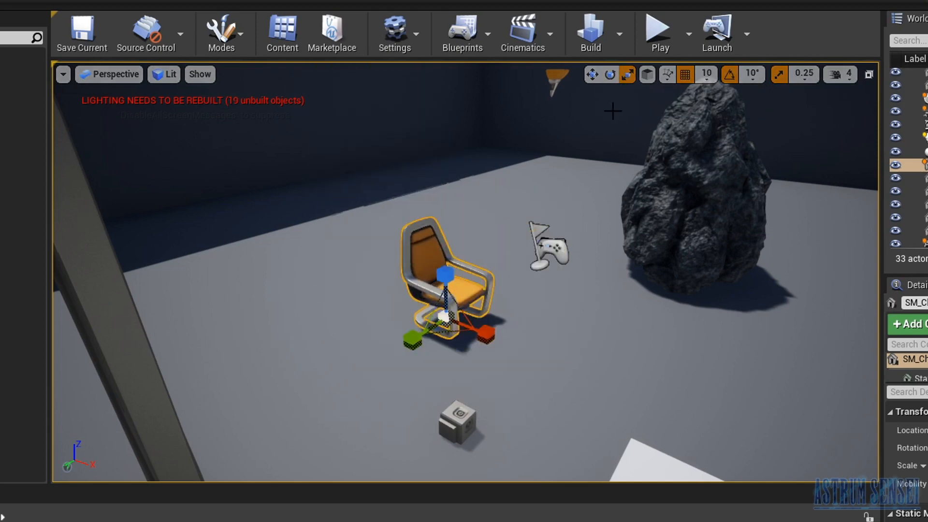
# - Cycle the chair's gizmo through the rotate and scale tools, ending on the move tool
pyautogui.click(592, 73)
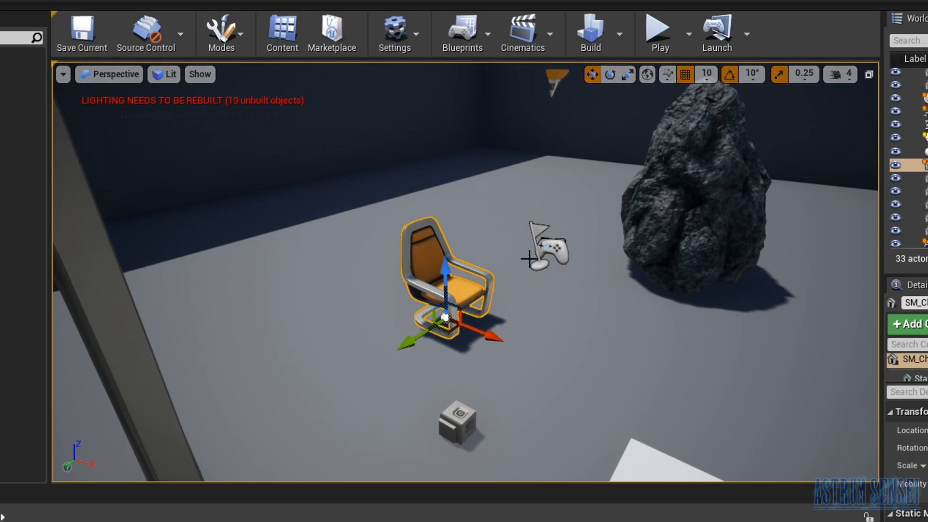
pyautogui.press('e')
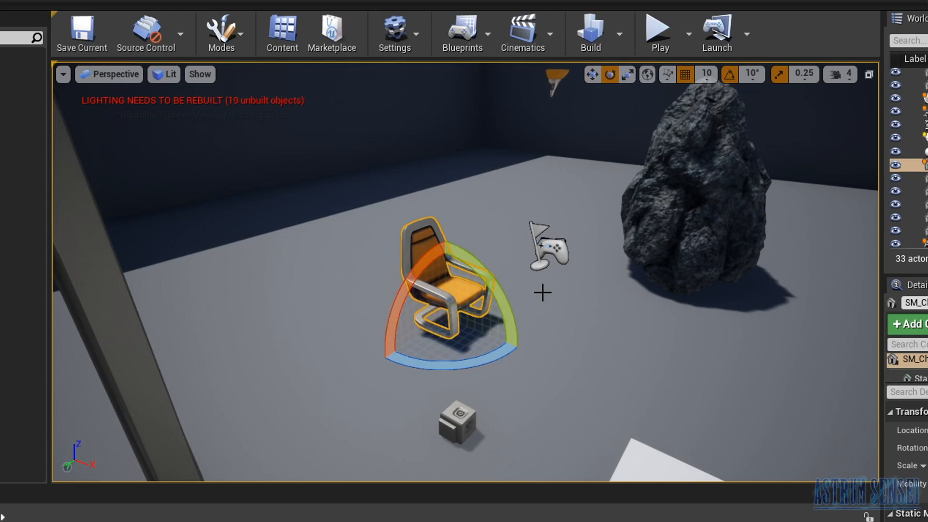
pyautogui.press('r')
pyautogui.press('w')
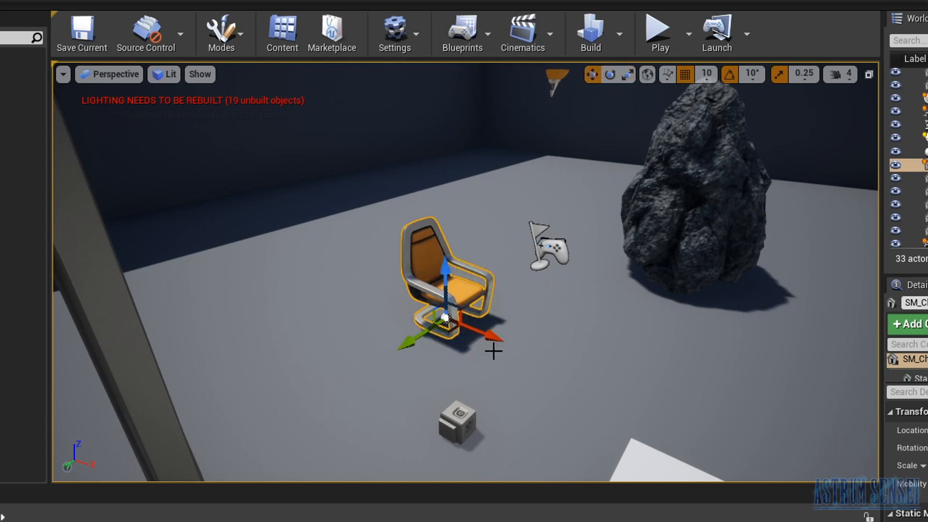
pyautogui.moveTo(533, 252); pyautogui.dragTo(540, 250, button='right')
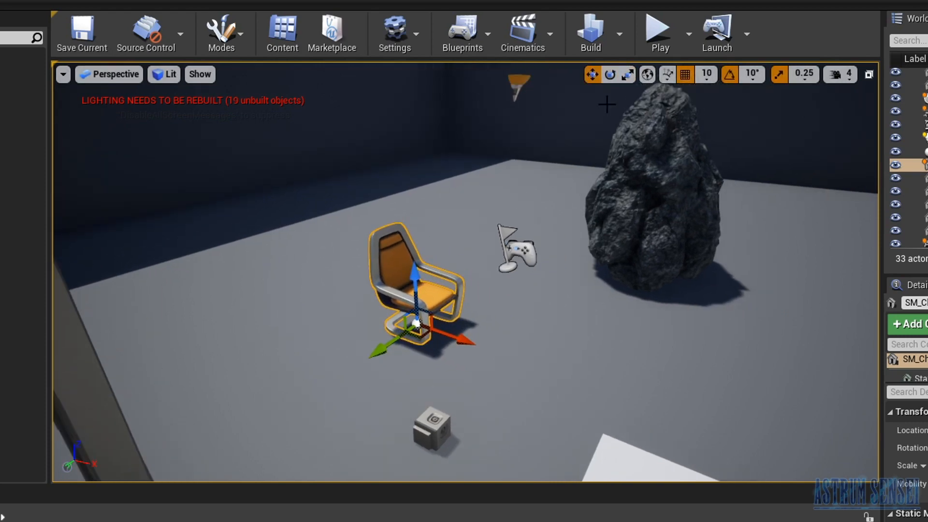
# - Rotate the chair about its vertical axis in local space and return the gizmo to world coordinates
pyautogui.click(647, 75)
pyautogui.press('e')
pyautogui.moveTo(438, 370); pyautogui.dragTo(511, 288)
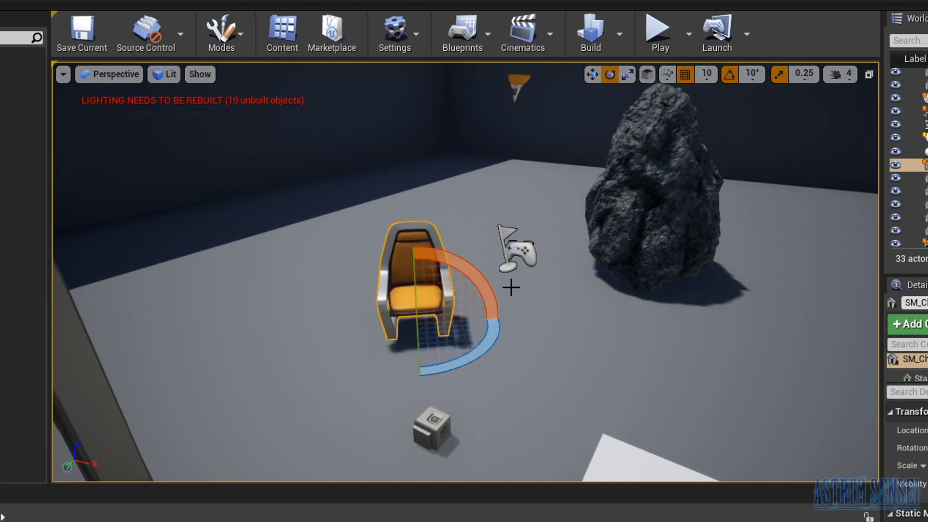
pyautogui.click(647, 74)
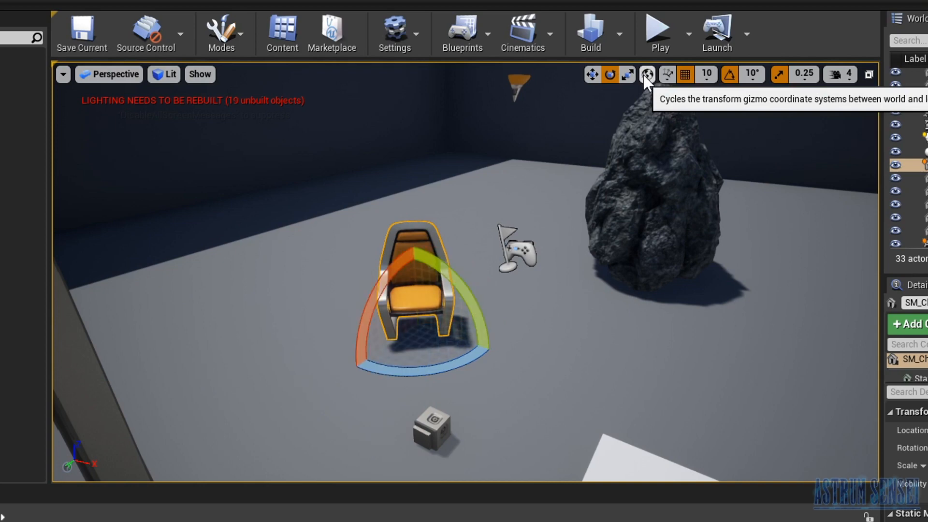
# - Compare moving the chair along the world X axis and along its local X axis, undoing each move
pyautogui.press('w')
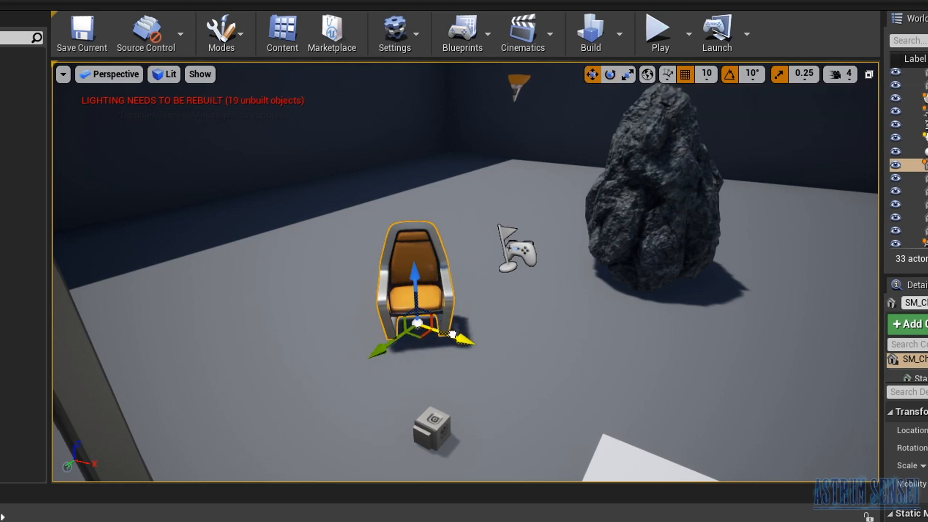
pyautogui.moveTo(452, 333); pyautogui.dragTo(590, 354)
pyautogui.hotkey('ctrl', 'z')
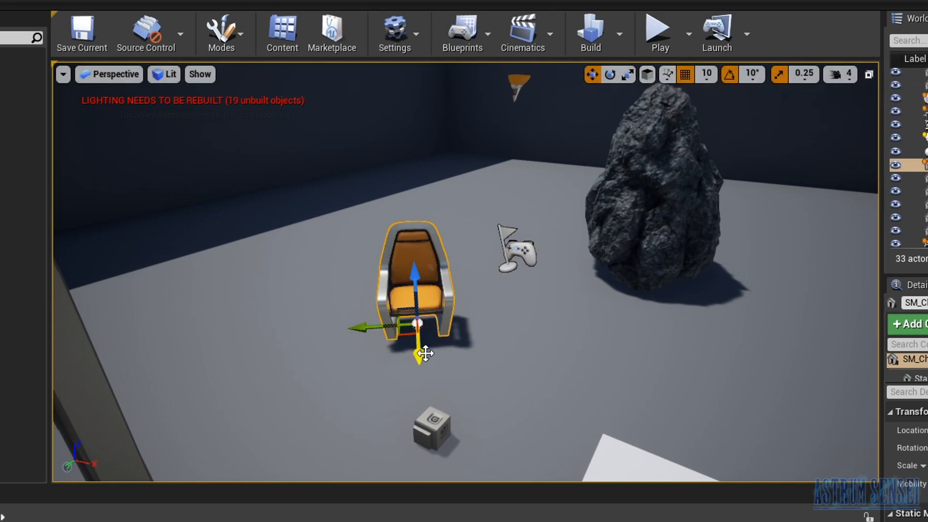
pyautogui.click(610, 75)
pyautogui.click(593, 75)
pyautogui.moveTo(418, 361); pyautogui.dragTo(429, 422)
pyautogui.hotkey('ctrl', 'z')
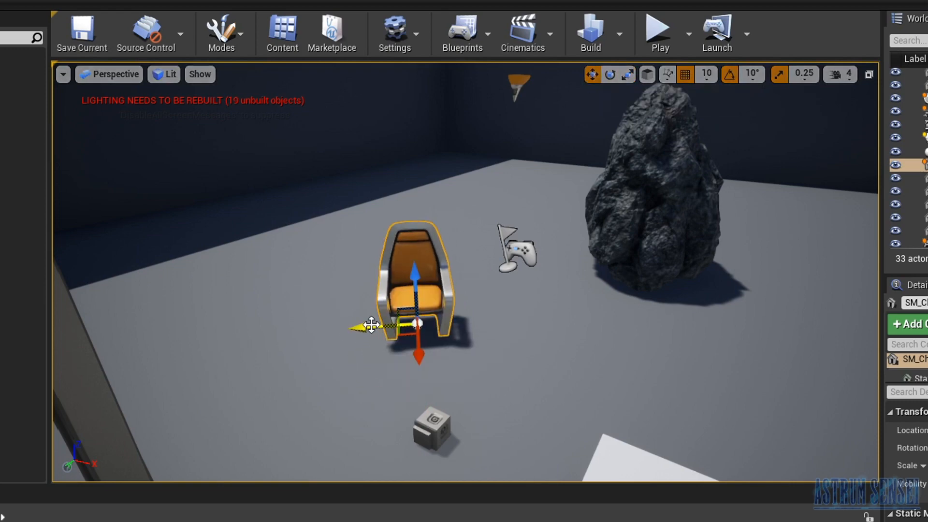
# - Switch the gizmo to world coordinates and try another chair move along the X axis, undoing it
pyautogui.click(646, 74)
pyautogui.click(646, 73)
pyautogui.click(646, 74)
pyautogui.moveTo(454, 336); pyautogui.dragTo(518, 323)
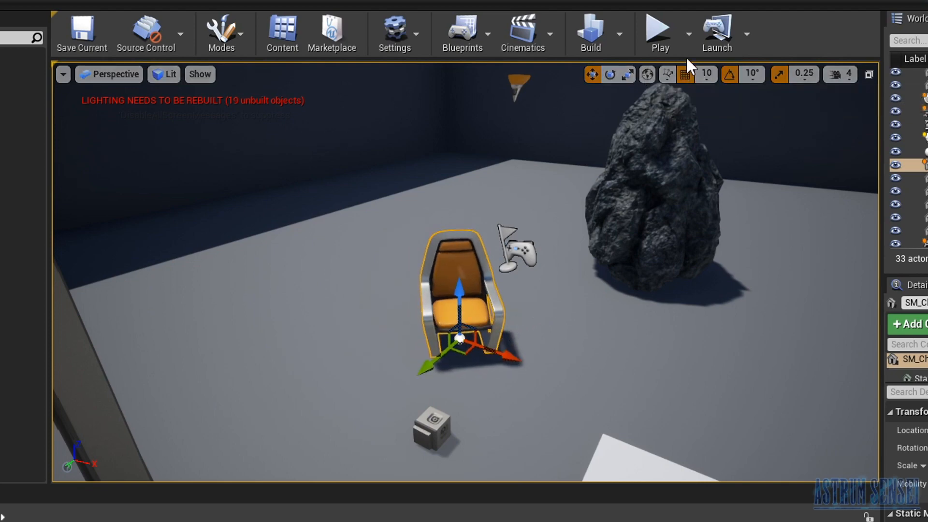
pyautogui.hotkey('ctrl', 'z')
# - Set the gizmo to local coordinates and undo the chair's rotation
pyautogui.click(648, 74)
pyautogui.click(648, 73)
pyautogui.click(648, 73)
pyautogui.click(647, 74)
pyautogui.click(647, 75)
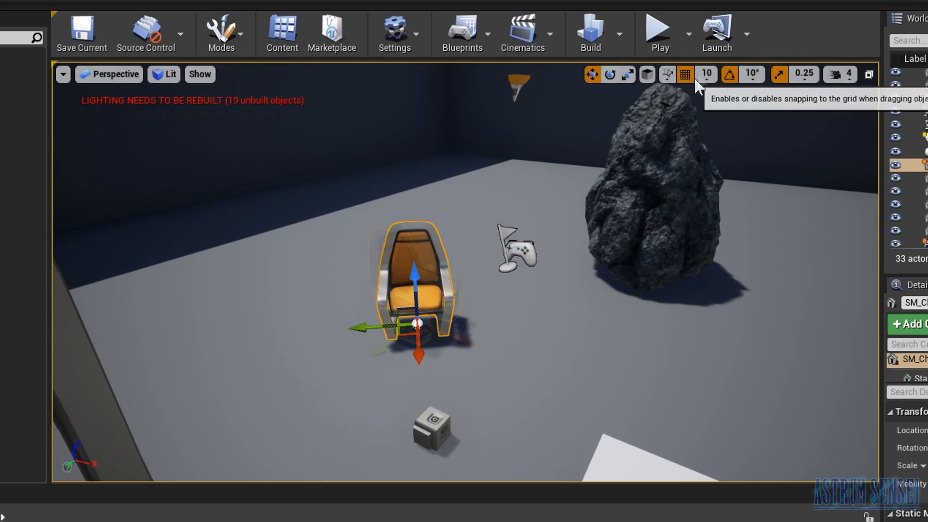
pyautogui.hotkey('ctrl', 'z')
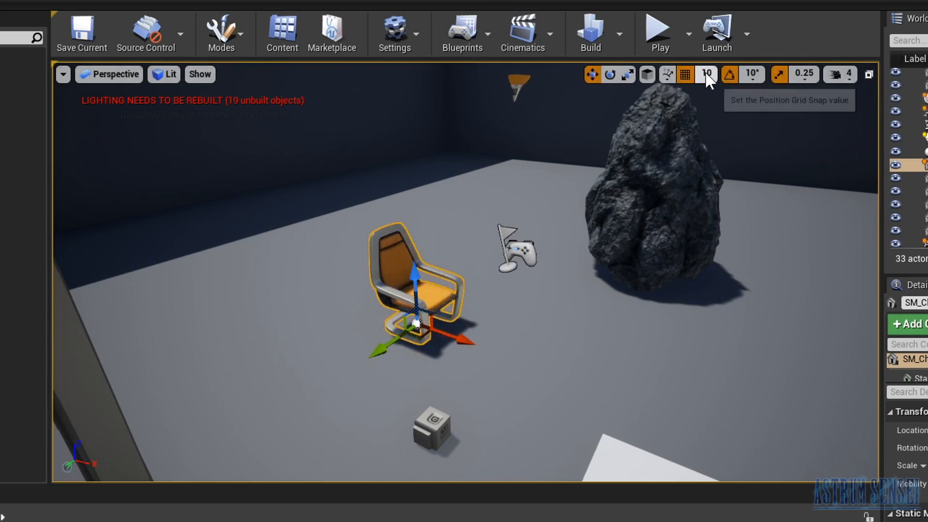
# - Set the position grid snap to 100 and move the chair along its X axis
pyautogui.click(707, 78)
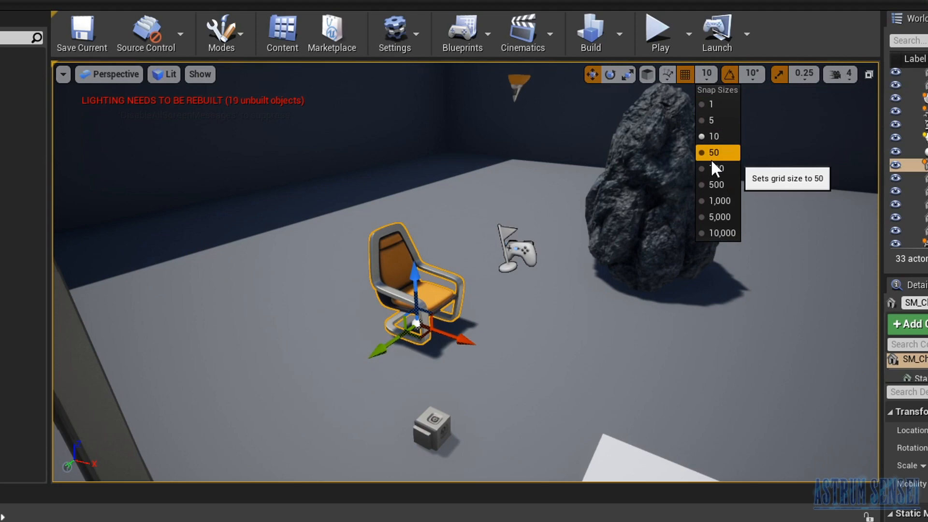
pyautogui.click(718, 169)
pyautogui.moveTo(460, 332); pyautogui.dragTo(553, 389)
# - Set the position grid snap to 500 and move the chair back and forth in large increments
pyautogui.click(704, 75)
pyautogui.click(712, 186)
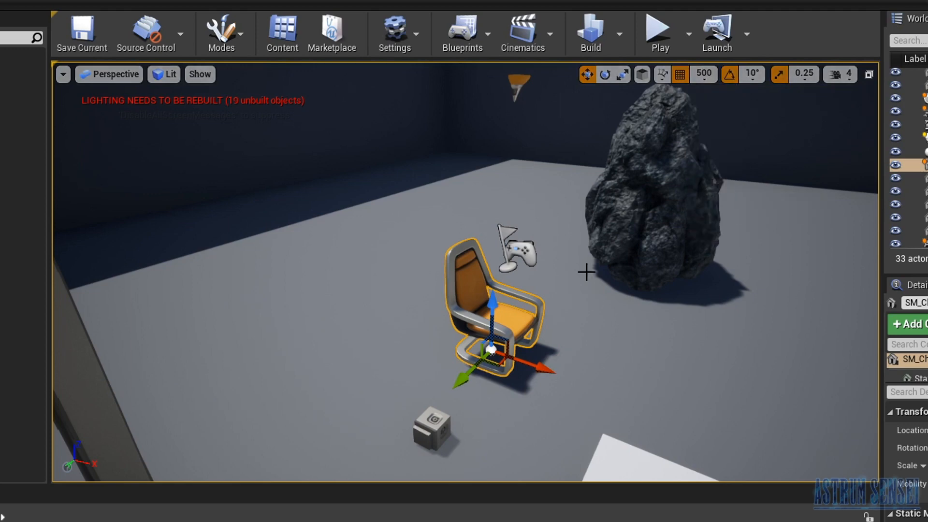
pyautogui.moveTo(483, 306); pyautogui.dragTo(517, 321, button='right')
pyautogui.moveTo(427, 312); pyautogui.dragTo(764, 312)
pyautogui.moveTo(865, 314); pyautogui.dragTo(201, 290)
pyautogui.moveTo(267, 287); pyautogui.dragTo(208, 254, button='right')
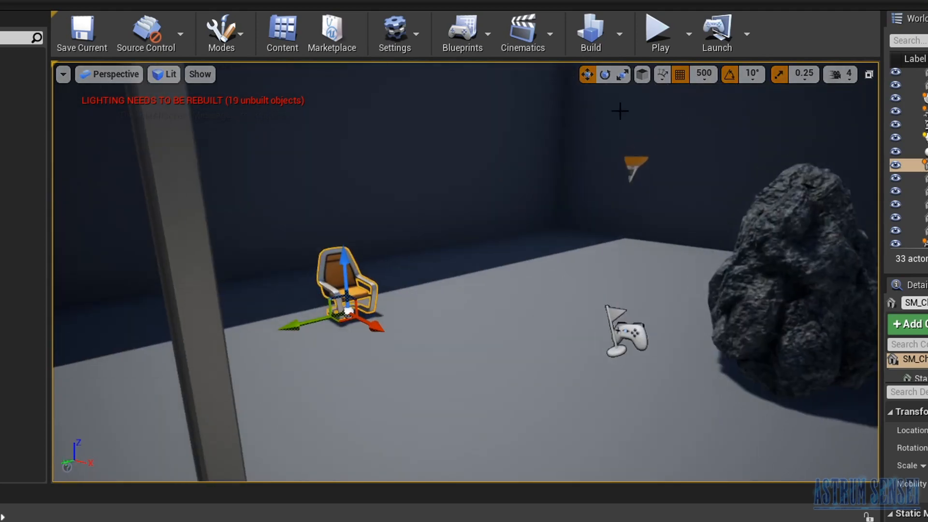
# - Set the position grid snap to 1 and move the chair along its X axis, also trying it without grid snapping
pyautogui.click(704, 73)
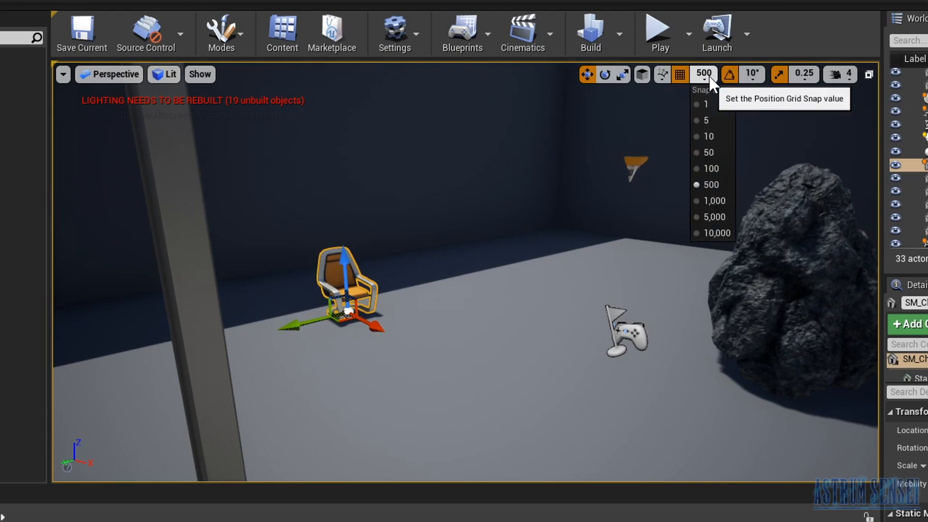
pyautogui.click(703, 106)
pyautogui.moveTo(373, 331); pyautogui.dragTo(618, 425)
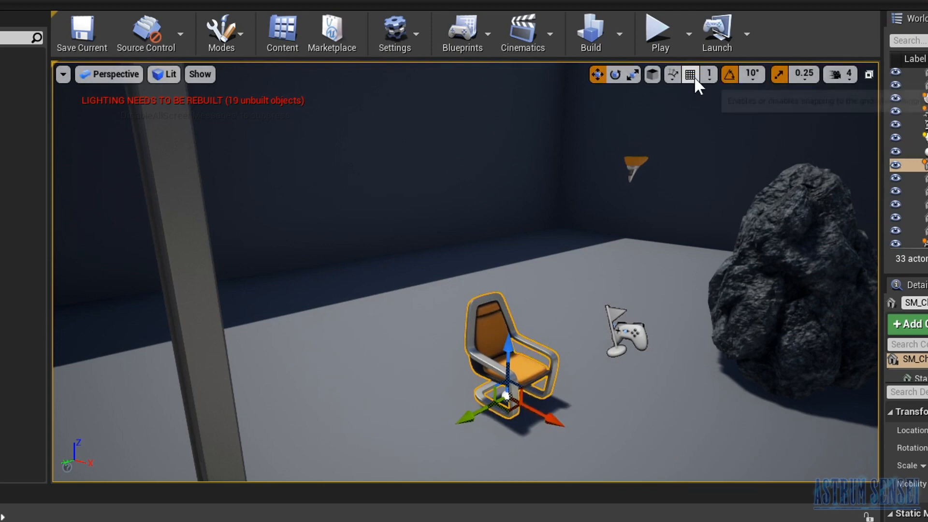
pyautogui.moveTo(566, 428); pyautogui.dragTo(542, 410)
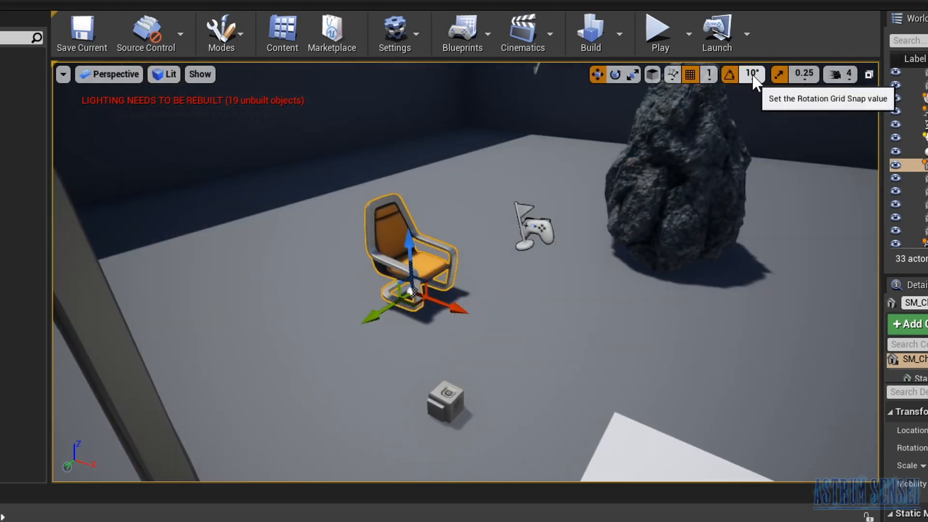
# - Set the rotation snap to 120° with rotation snapping off and the scale snap to 10, and enlarge the chair
pyautogui.click(750, 74)
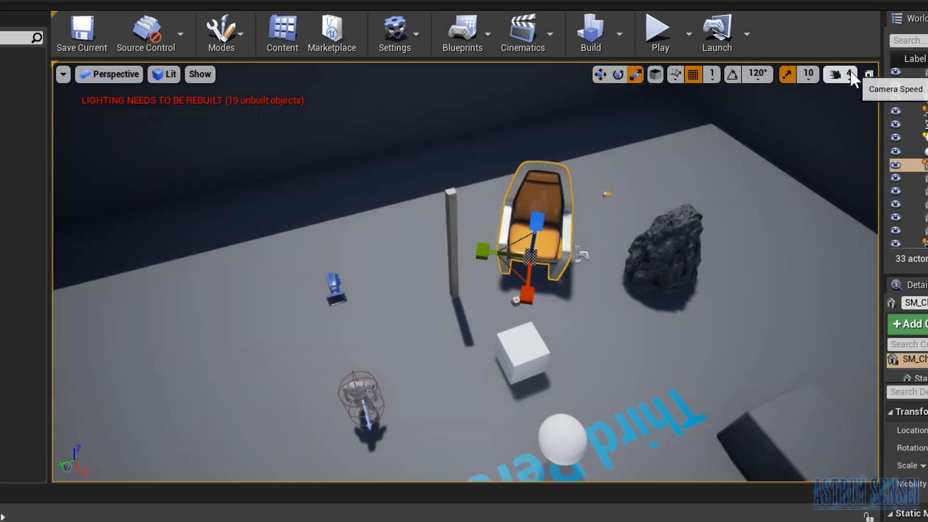
pyautogui.click(840, 74)
pyautogui.moveTo(679, 207); pyautogui.dragTo(637, 211, button='right')
# - Check the camera speed setting and fly through the level at speed 4
pyautogui.click(842, 76)
pyautogui.press('s')
pyautogui.press('w')
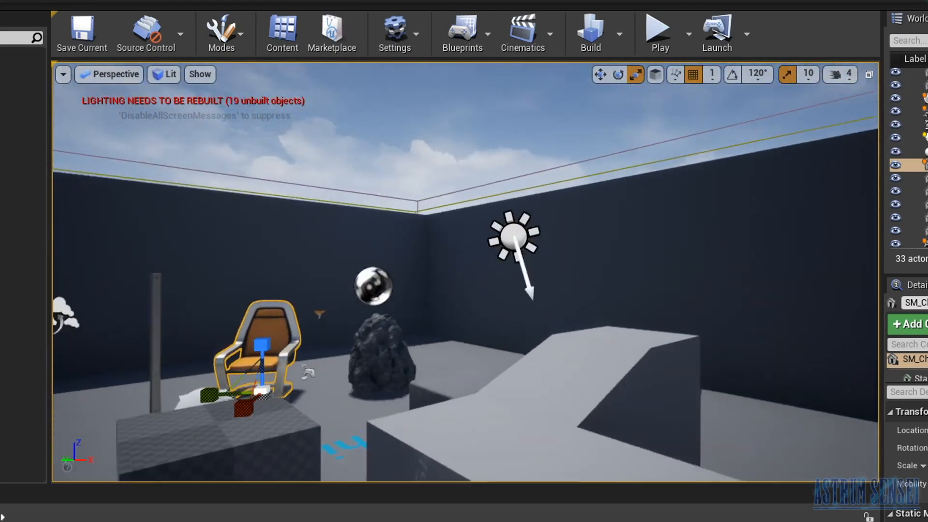
pyautogui.moveTo(715, 254); pyautogui.dragTo(659, 255, button='right')
# - Set the camera speed to 8 and fly around the level to test it
pyautogui.click(843, 76)
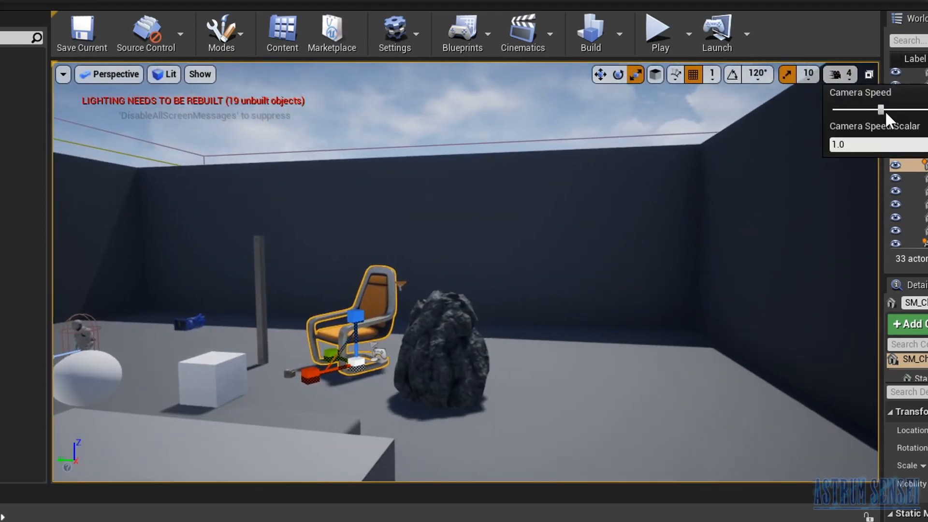
pyautogui.press('w')
pyautogui.moveTo(653, 227); pyautogui.dragTo(387, 198, button='right')
pyautogui.press('s')
pyautogui.press('w')
pyautogui.press('w')
pyautogui.moveTo(464, 270); pyautogui.dragTo(541, 357, button='right')
pyautogui.moveTo(677, 183); pyautogui.dragTo(683, 207, button='right')
pyautogui.press('w')
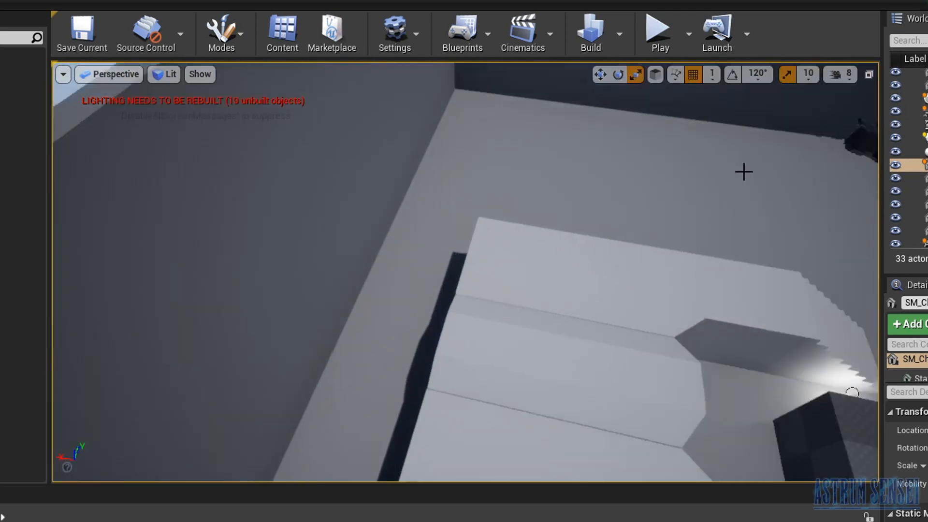
pyautogui.moveTo(792, 117); pyautogui.dragTo(854, 32, button='right')
pyautogui.press('w')
pyautogui.press('w')
# - Play the level in the viewport
pyautogui.hotkey('alt', 'p')
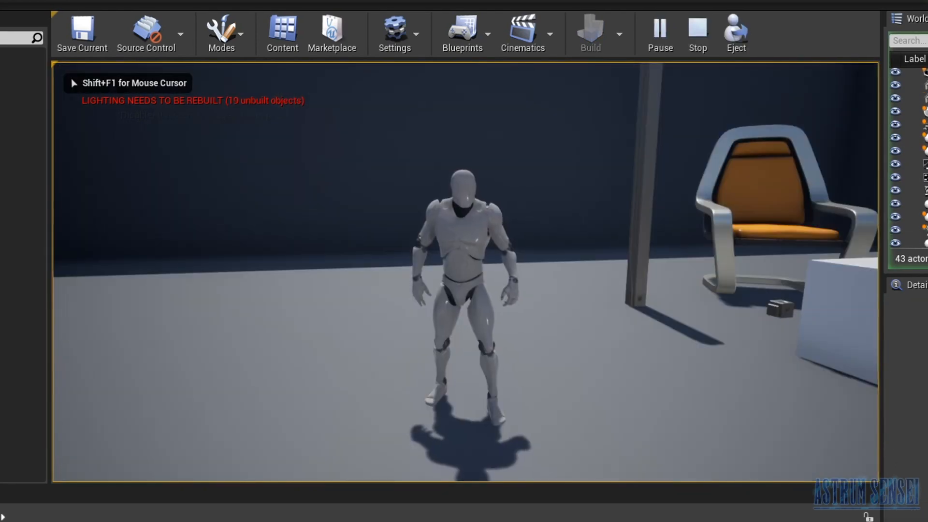